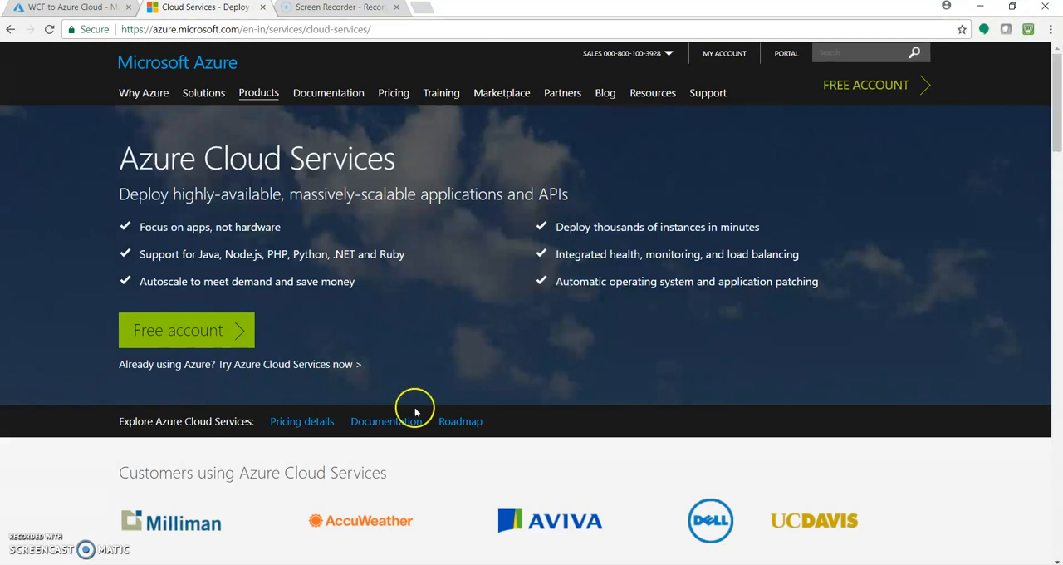
- Switch to Visual Studio and create a Visual C# Azure Cloud Service project named miwcfoncloud
left_click(491, 564)
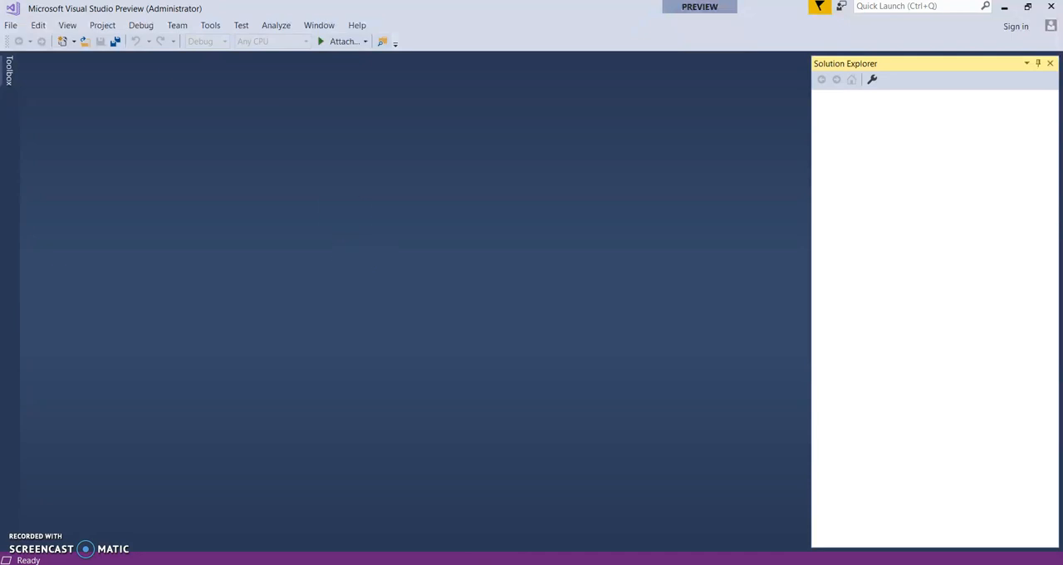
left_click(10, 26)
mouse_move(136, 53)
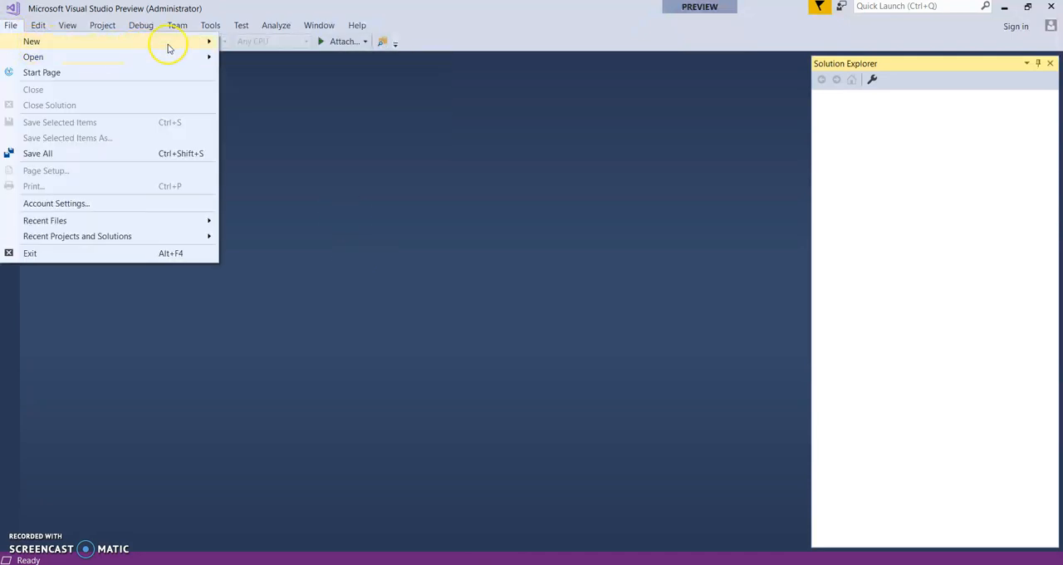
left_click(241, 46)
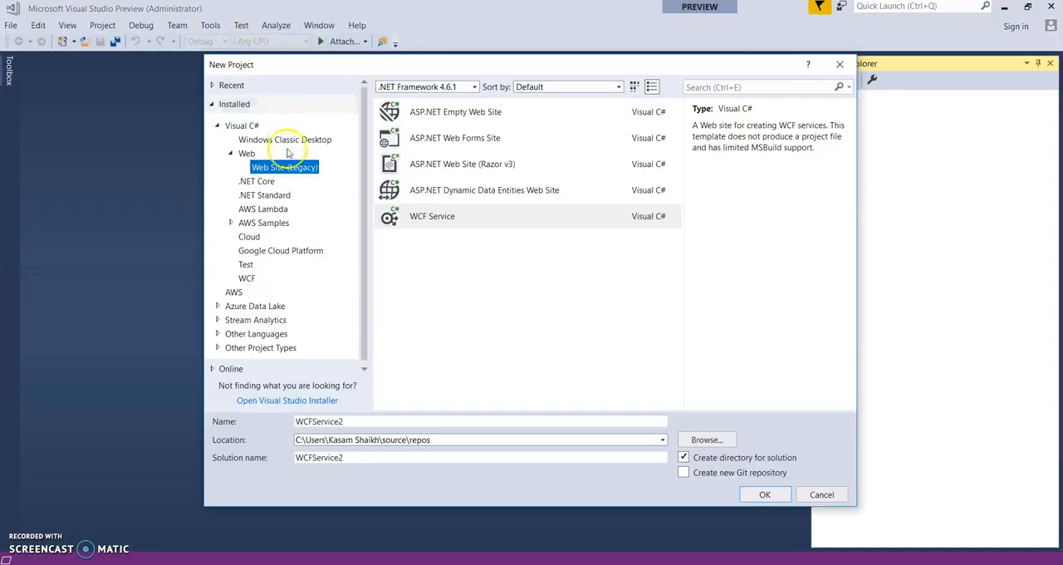
left_click(250, 237)
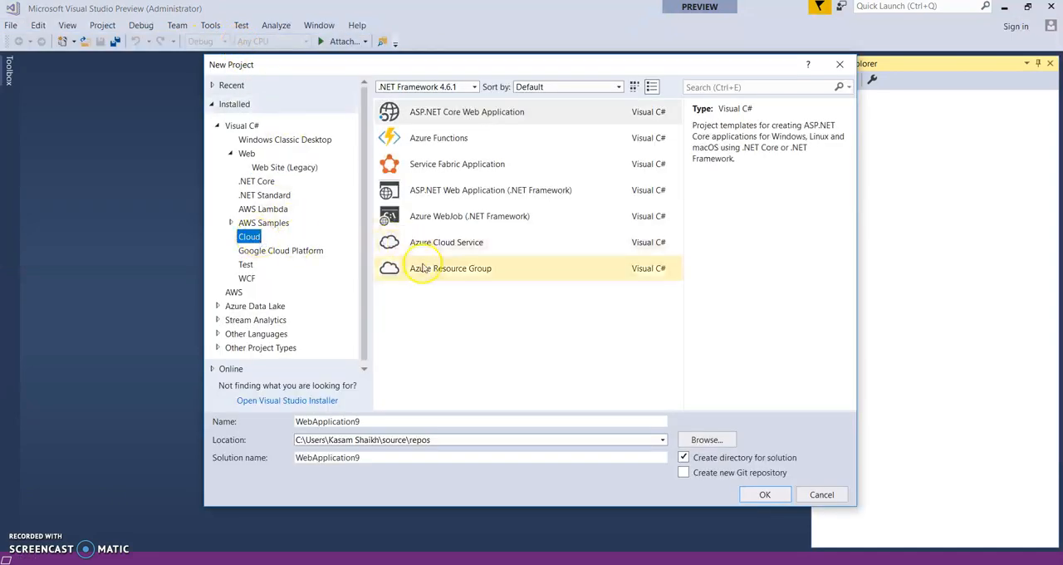
left_click(483, 250)
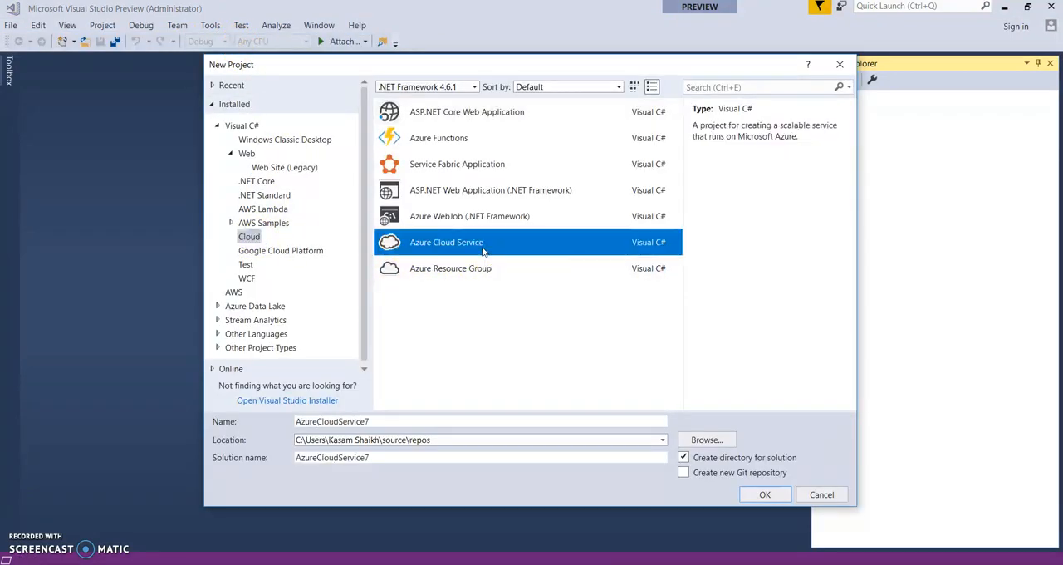
double_click(353, 421)
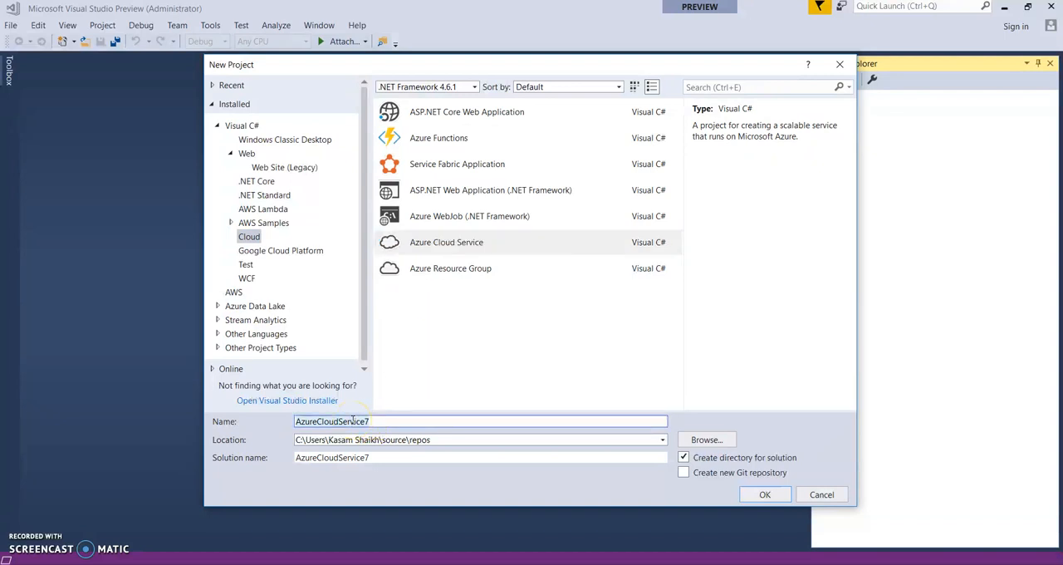
type("miwcfoncloud")
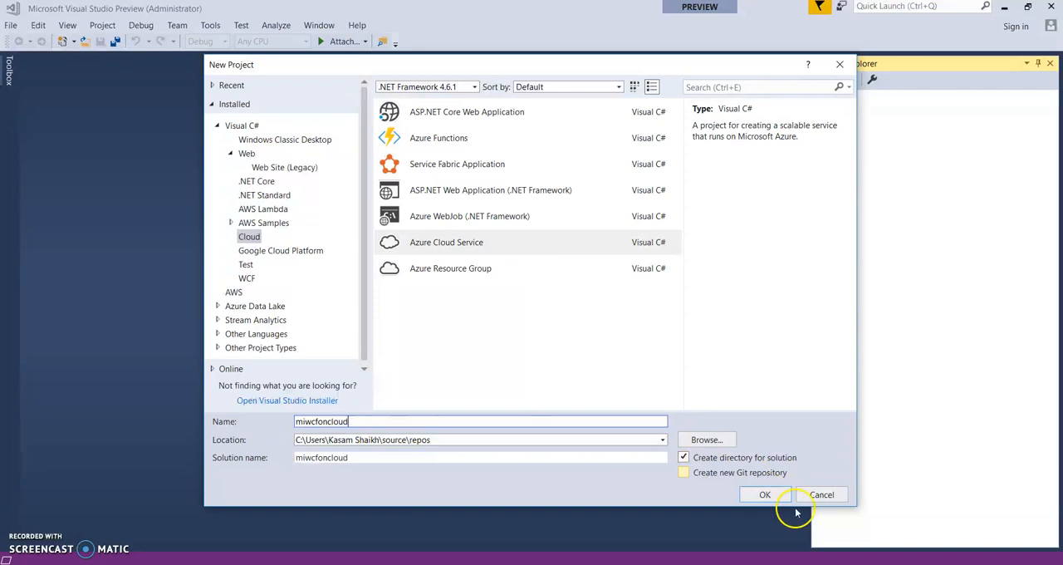
left_click(764, 494)
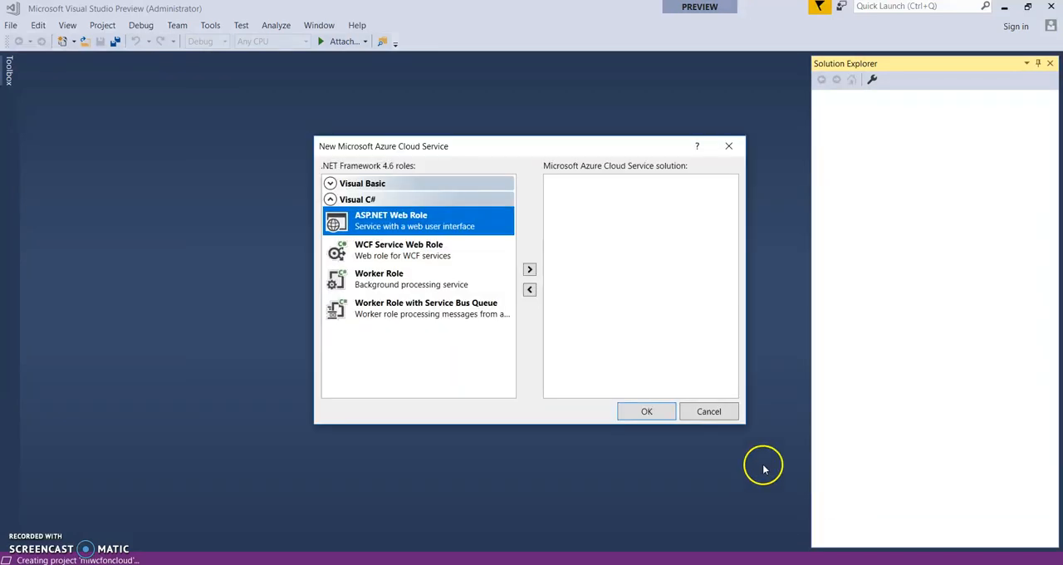
- Add a C# WCF Service Web Role to the new cloud service solution and create it
left_click(436, 258)
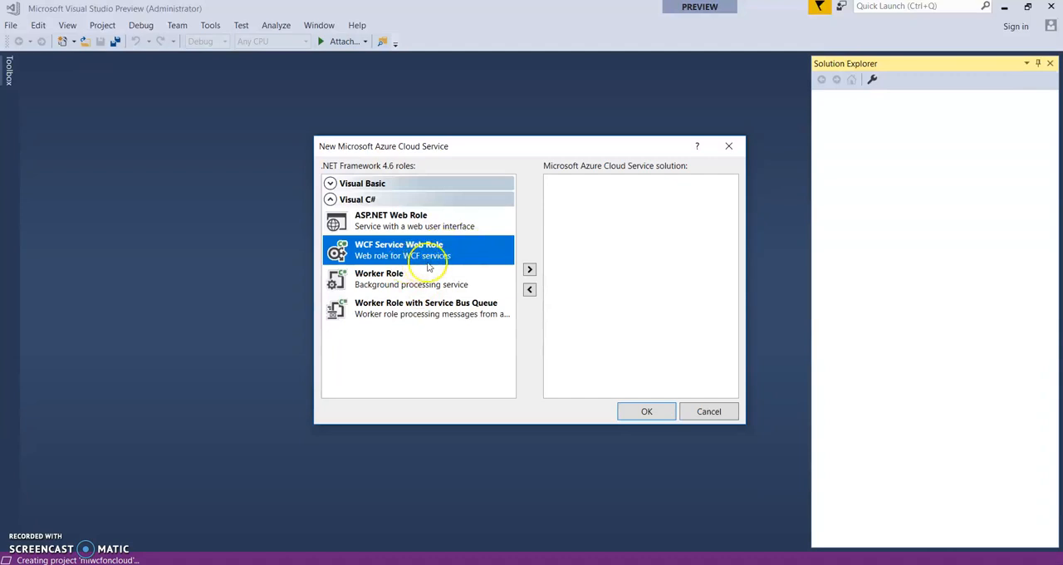
left_click(529, 269)
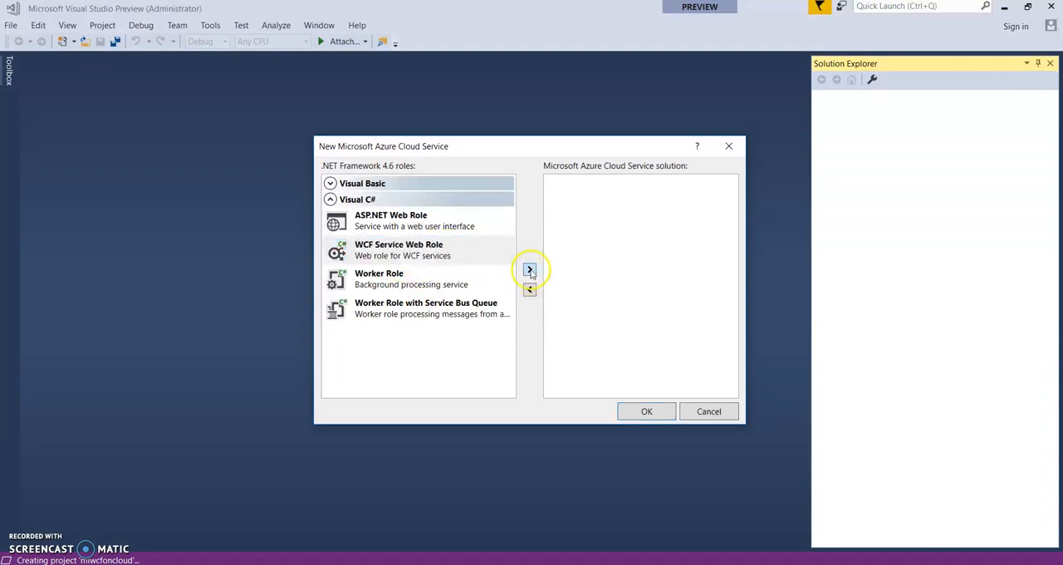
left_click(646, 412)
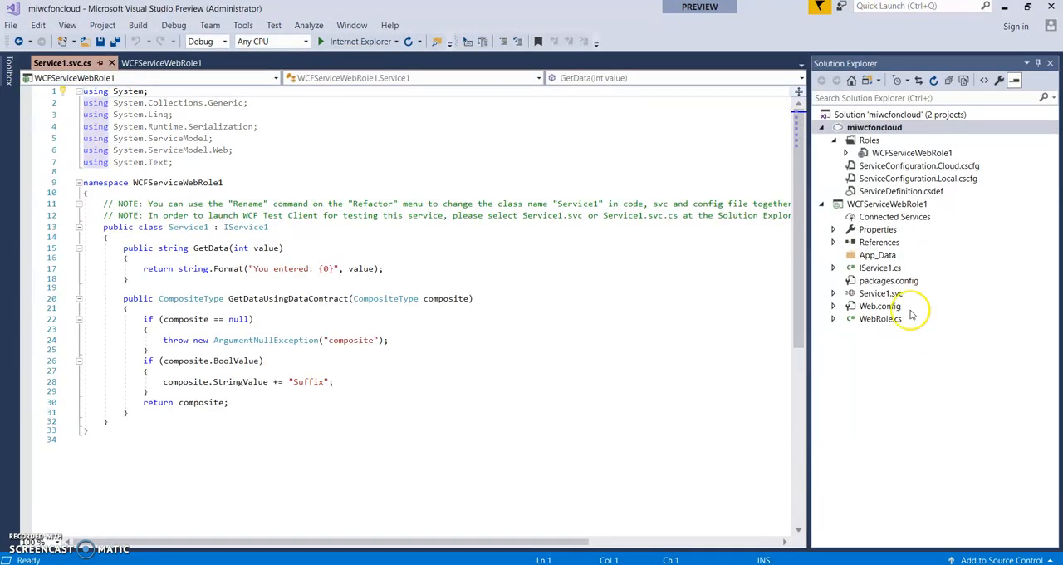
- Set the WCFServiceWebRole1 project as the startup project
left_click(886, 204)
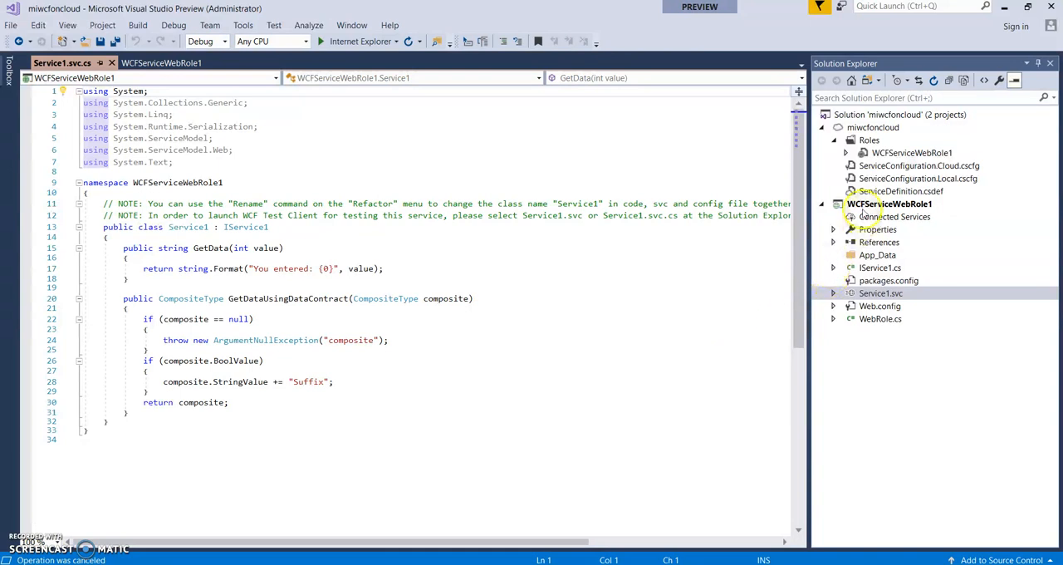
left_click(864, 206)
right_click(864, 206)
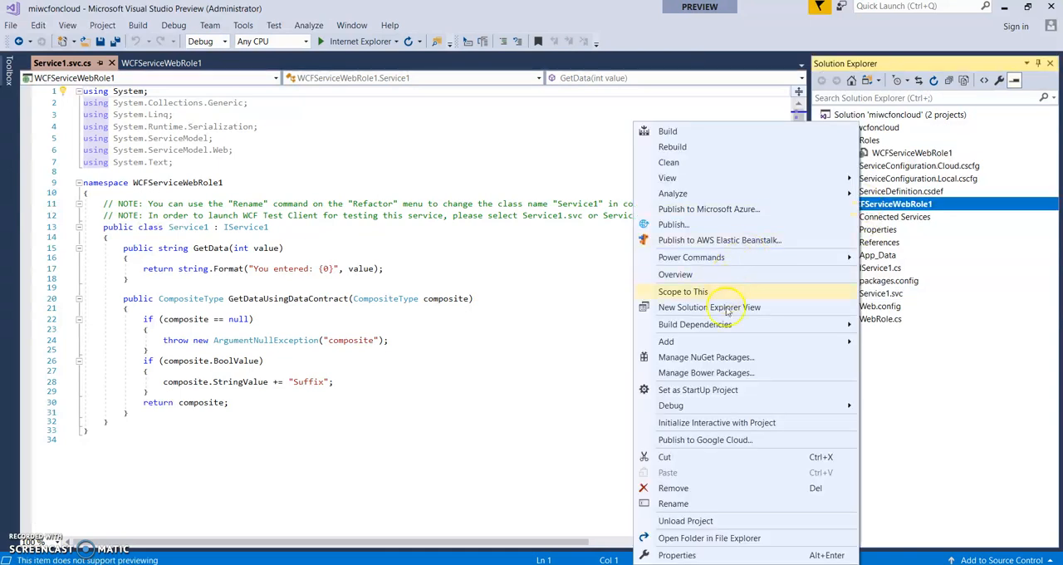
left_click(725, 391)
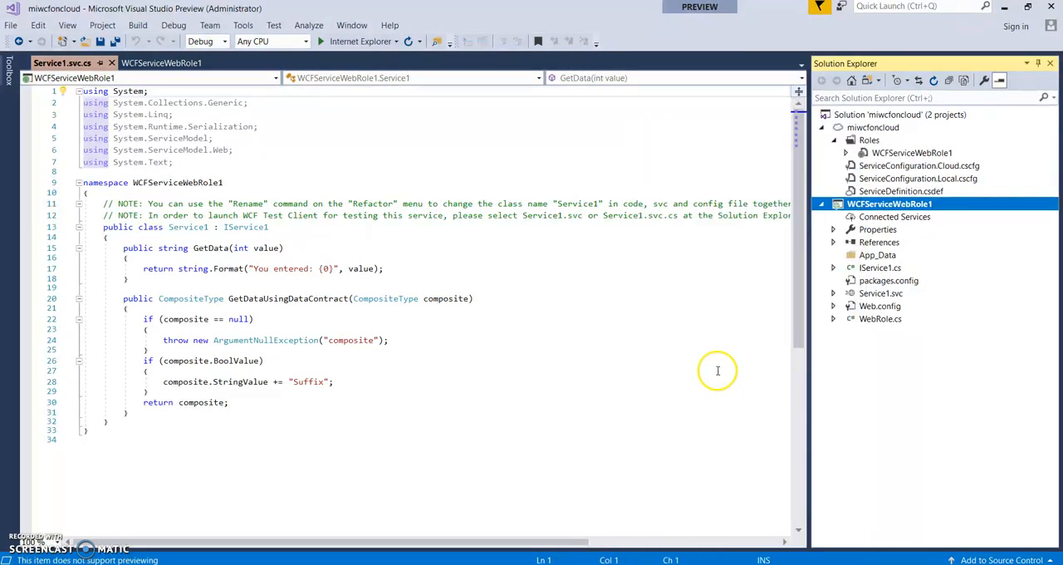
- Run the service, invoke GetData with the value 2 in WCF Test Client, and close the client
left_click(356, 41)
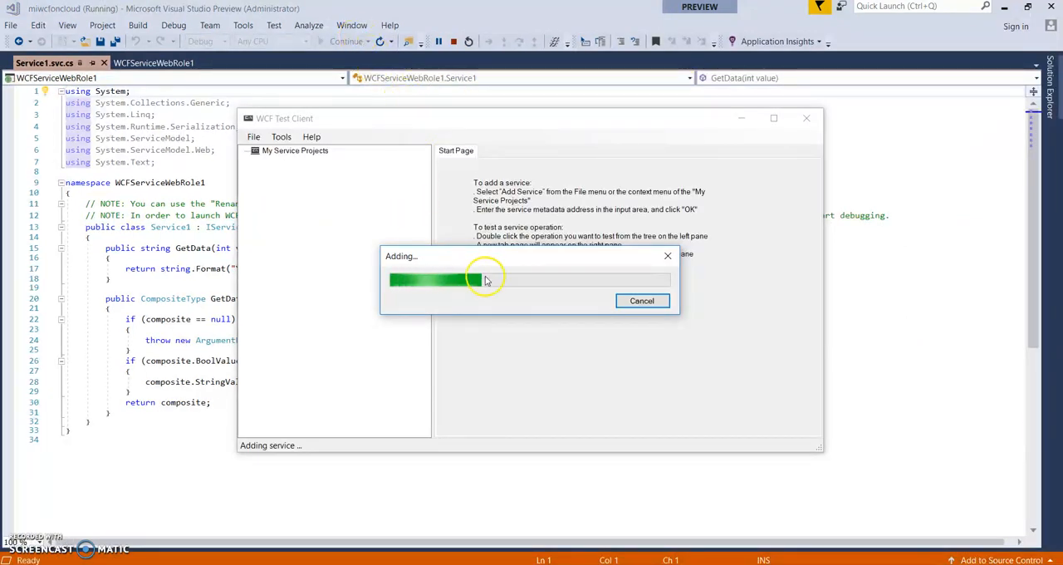
double_click(309, 180)
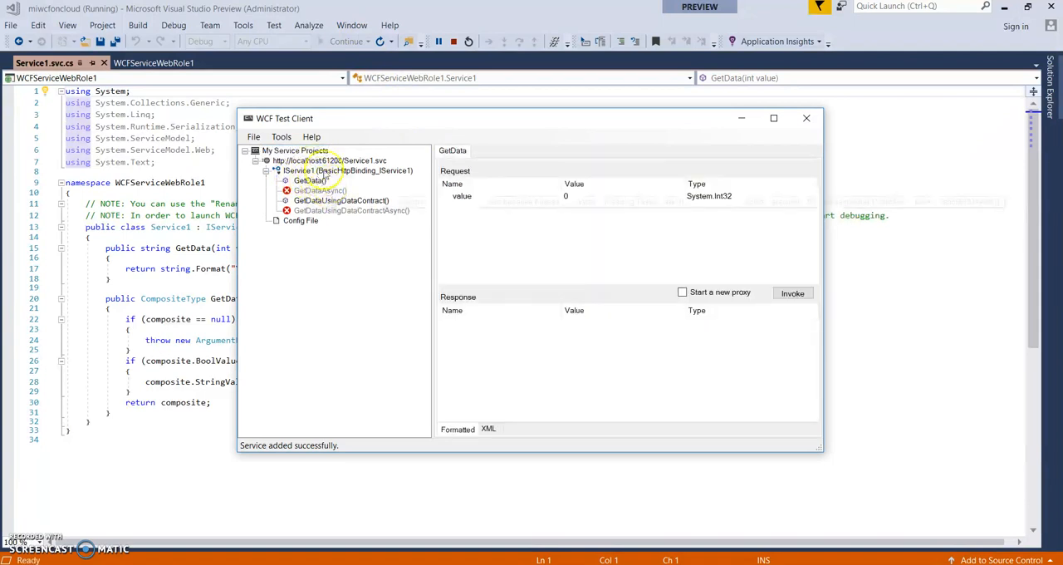
mouse_move(315, 191)
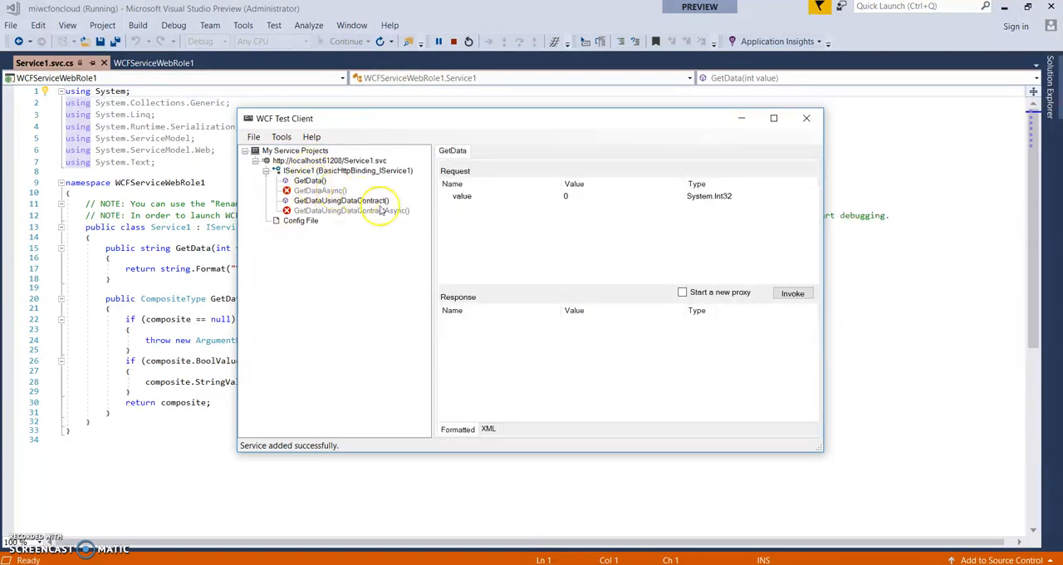
left_click(570, 198)
type("2")
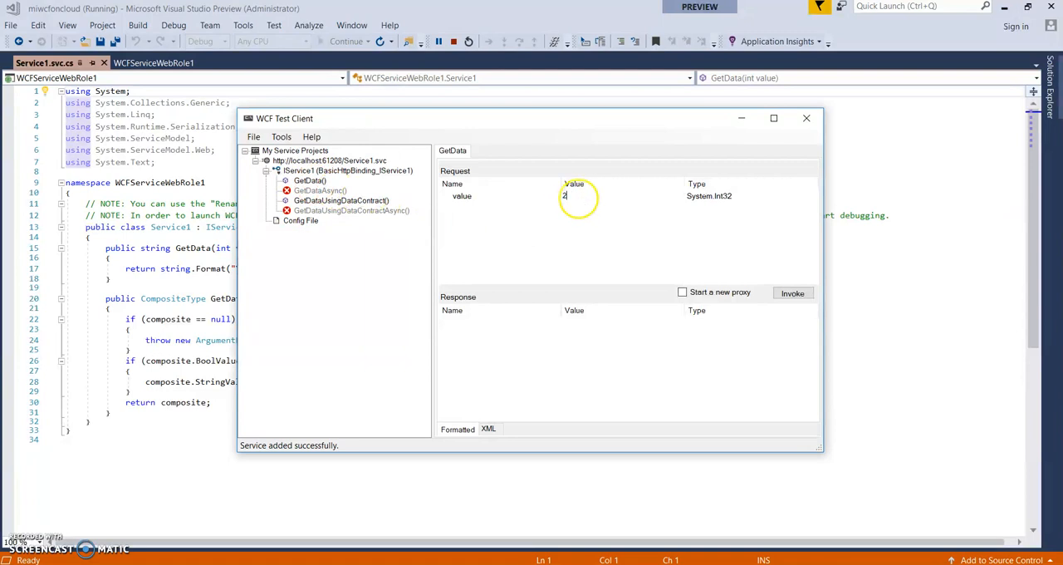
left_click(798, 292)
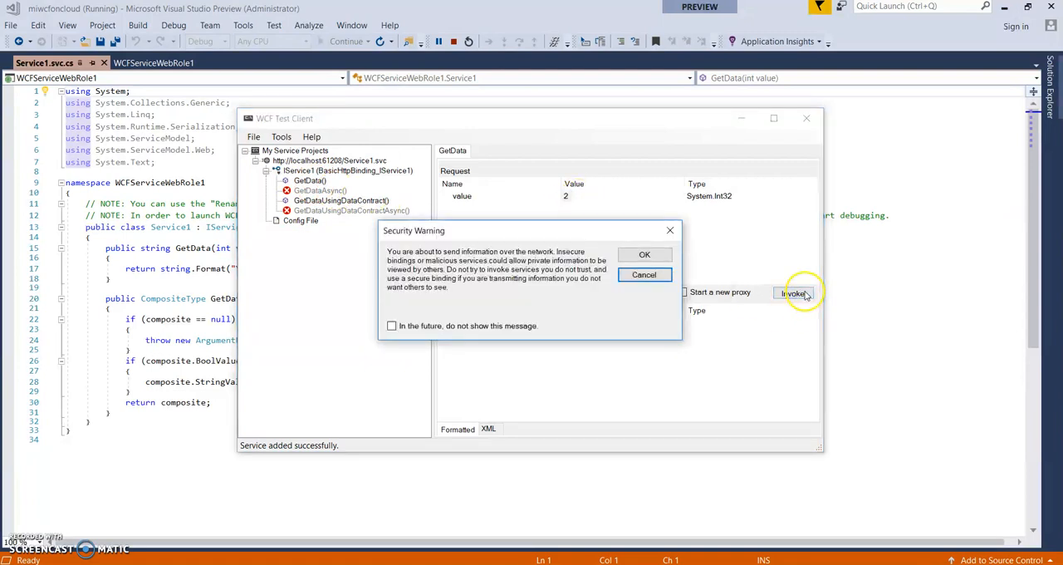
left_click(665, 257)
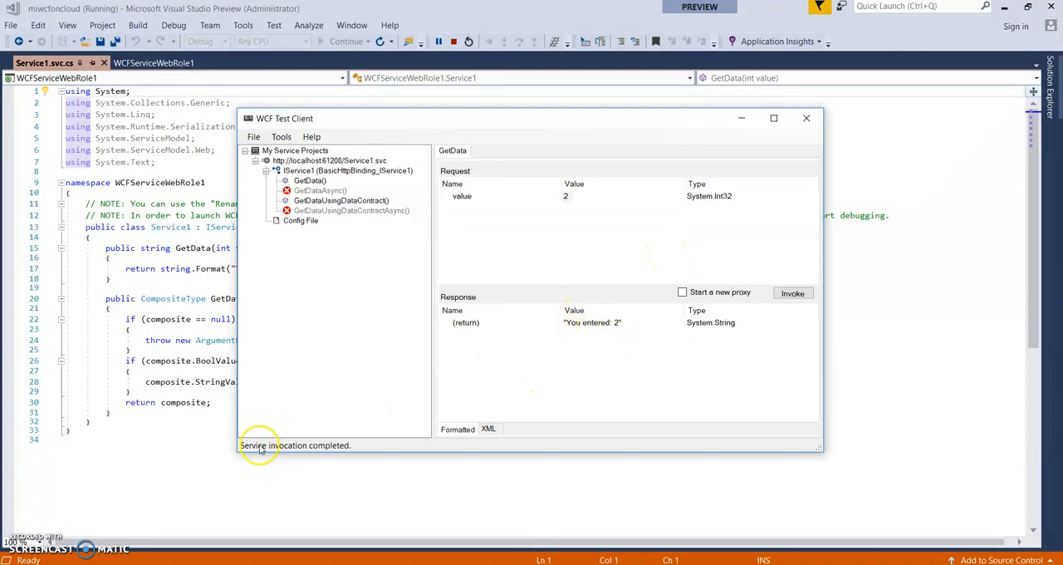
left_click(806, 117)
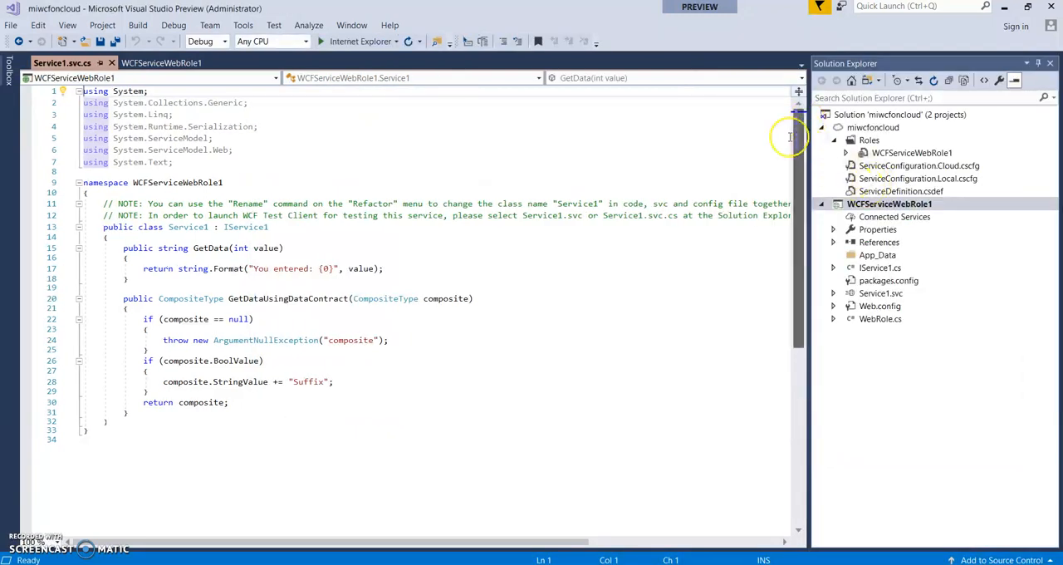
- View Service1.svc in Internet Explorer, follow its WSDL link, and close the browser
right_click(850, 206)
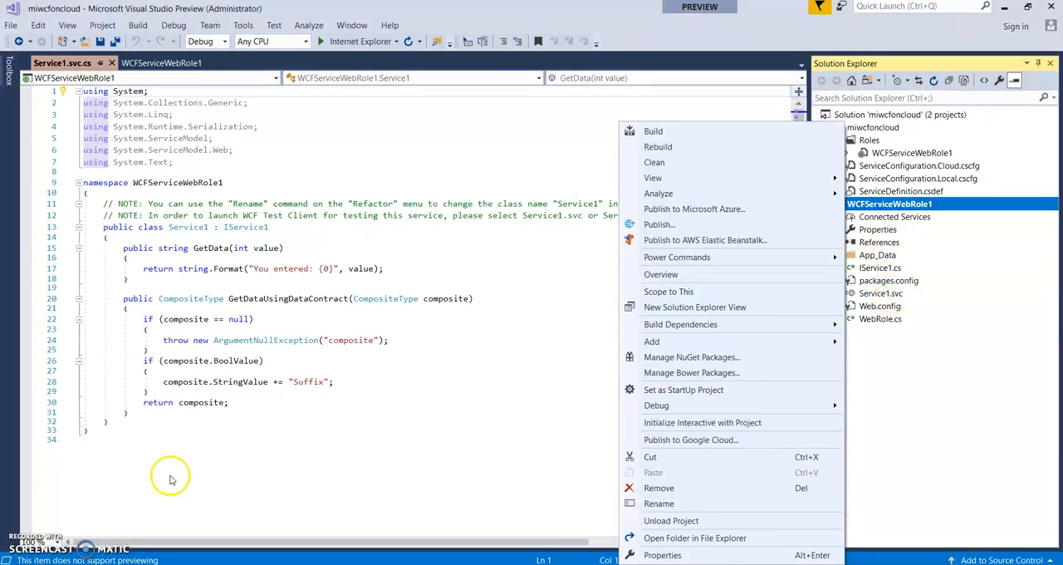
left_click(849, 295)
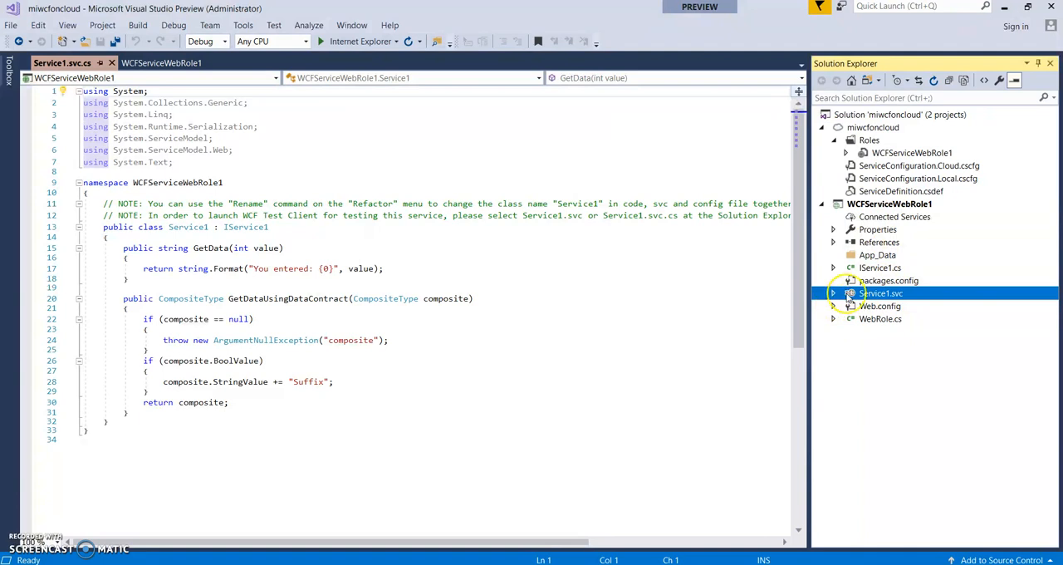
right_click(848, 296)
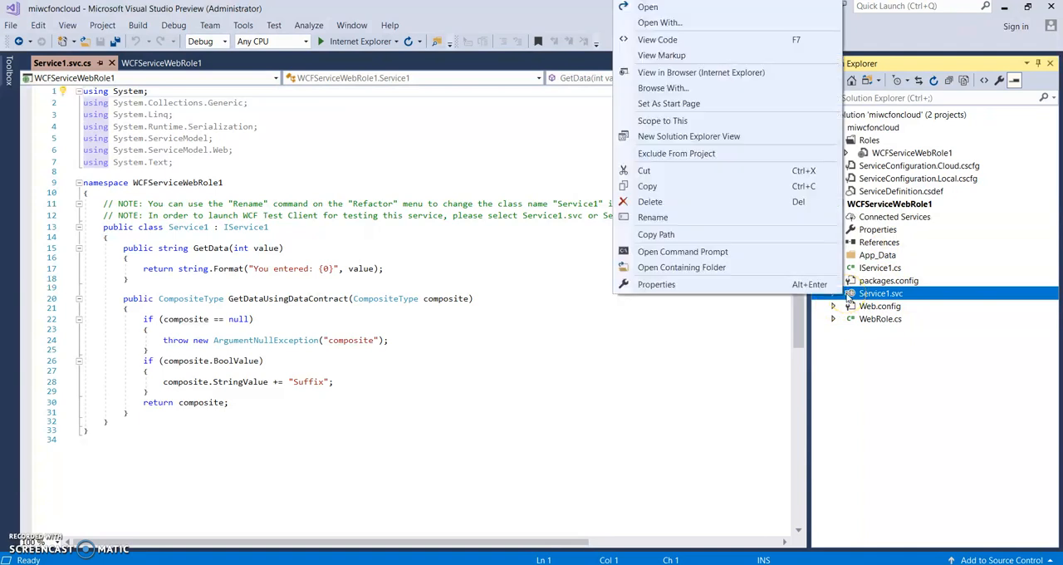
left_click(753, 74)
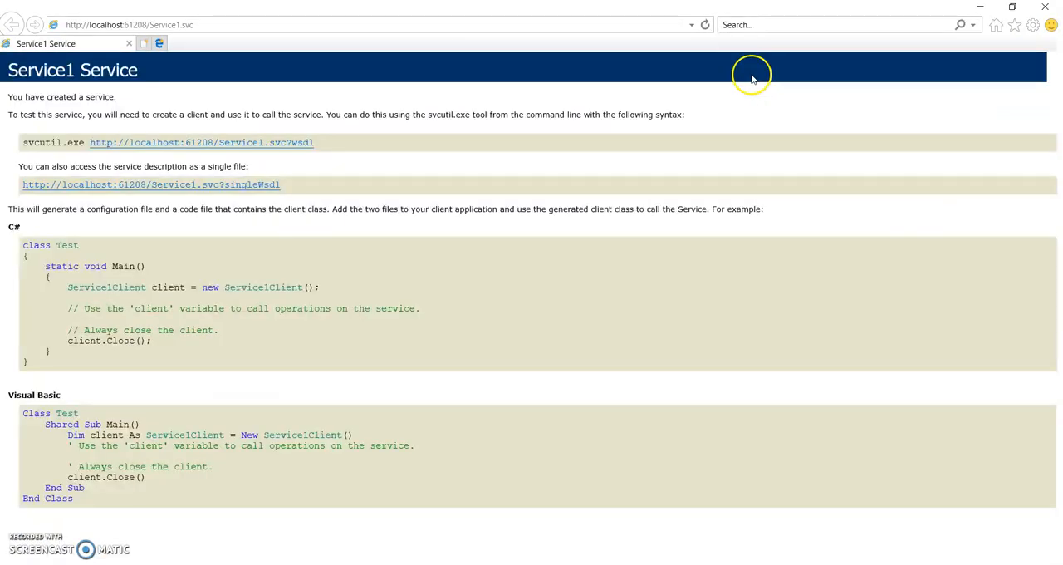
left_click(269, 147)
left_click(1049, 9)
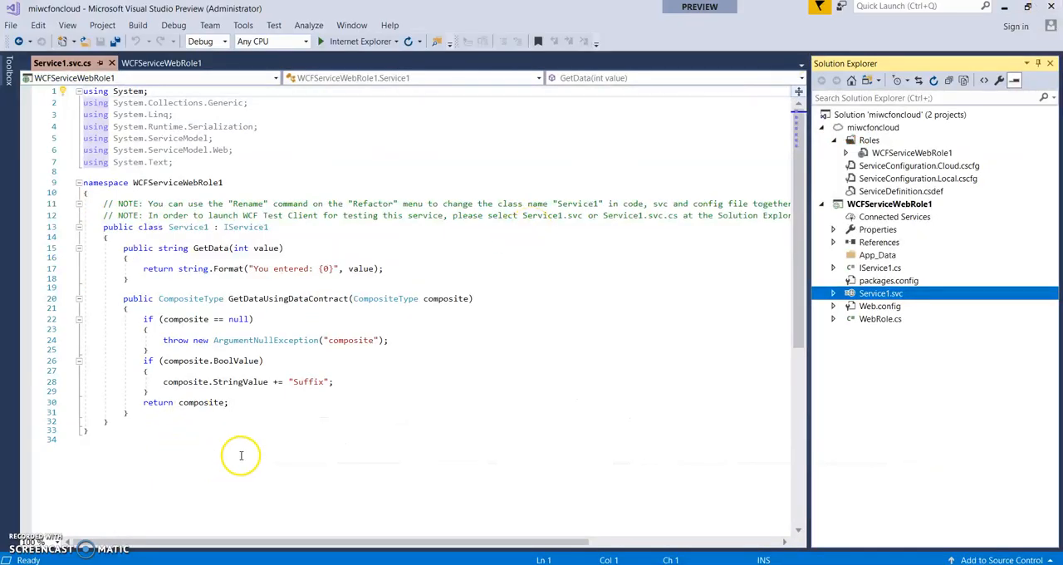
- Close the Service1.svc.cs file and start publishing the miwcfoncloud project to Azure with the Free Trial subscription, continuing to the publish settings
left_click(112, 64)
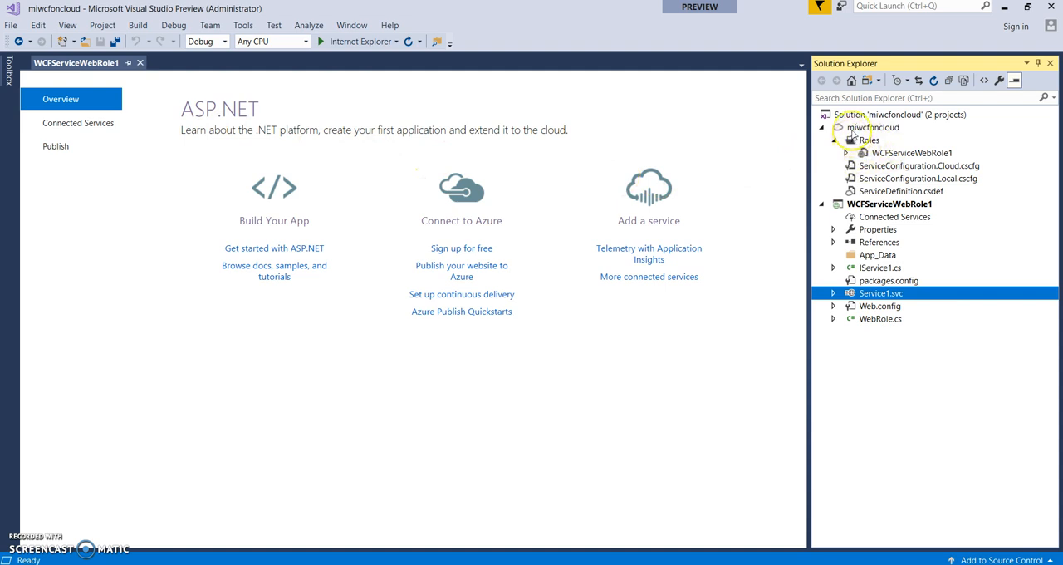
right_click(852, 133)
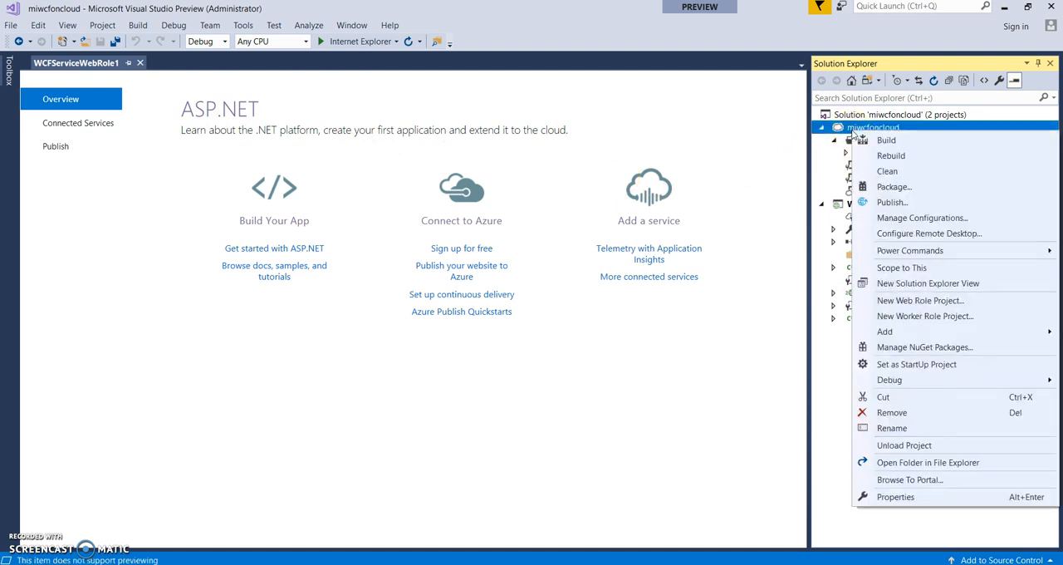
left_click(893, 203)
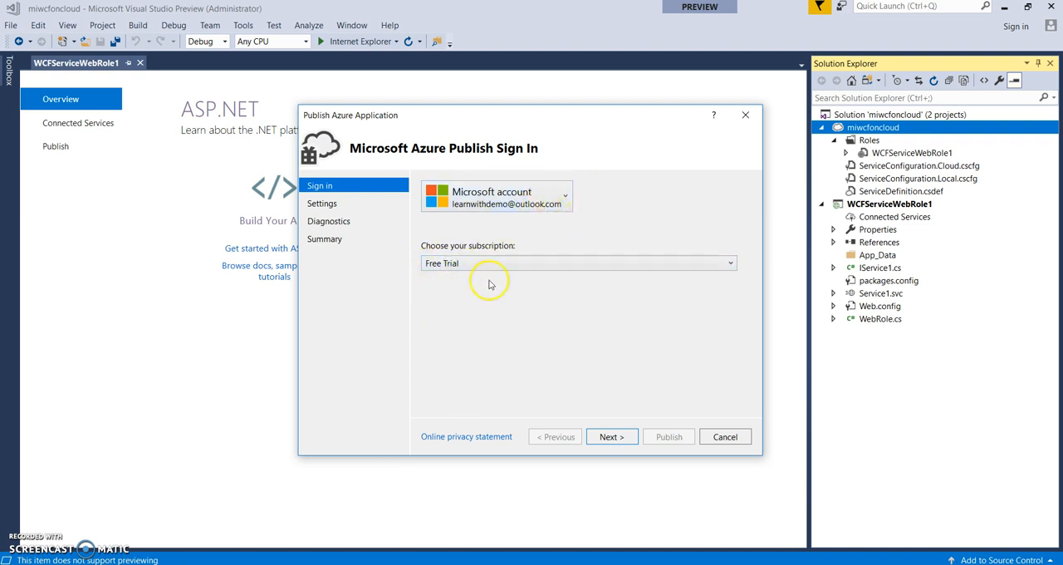
left_click(609, 444)
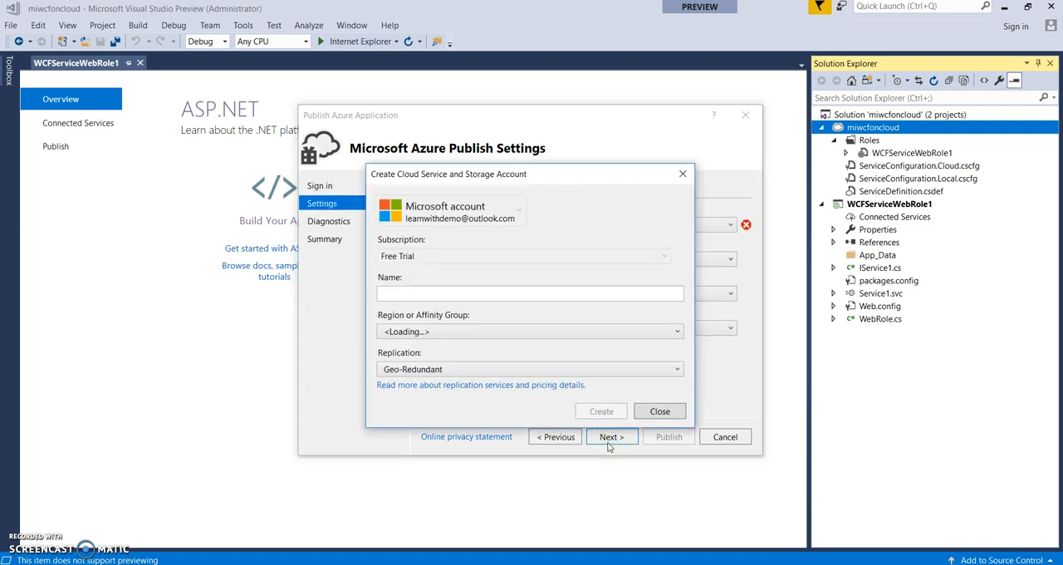
- Create a cloud service and storage account named wcfoncloudbykasam in the South Central US region with Locally Redundant replication
left_click(436, 296)
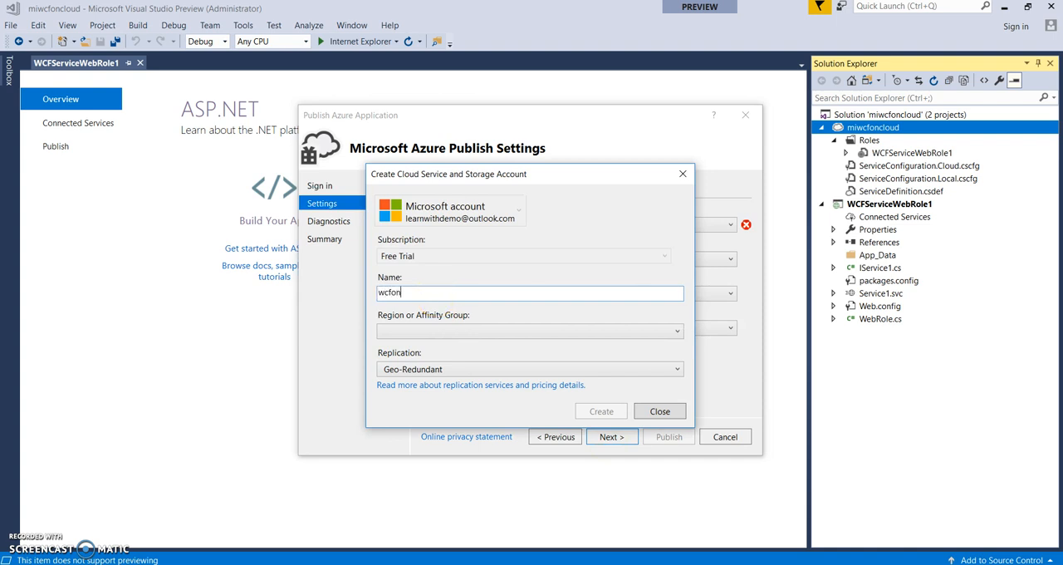
type("asam")
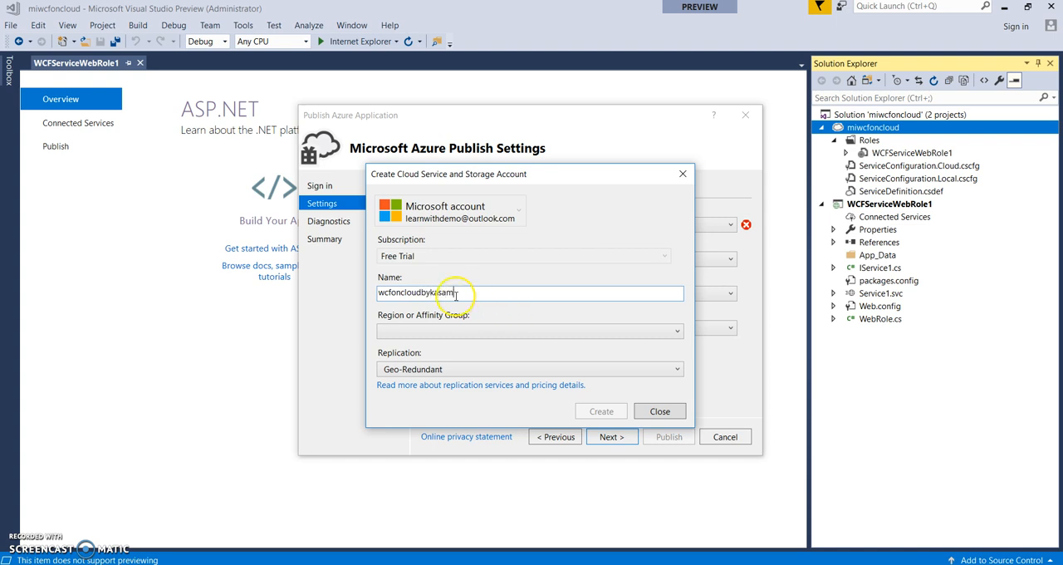
left_click_drag(456, 295, 364, 299)
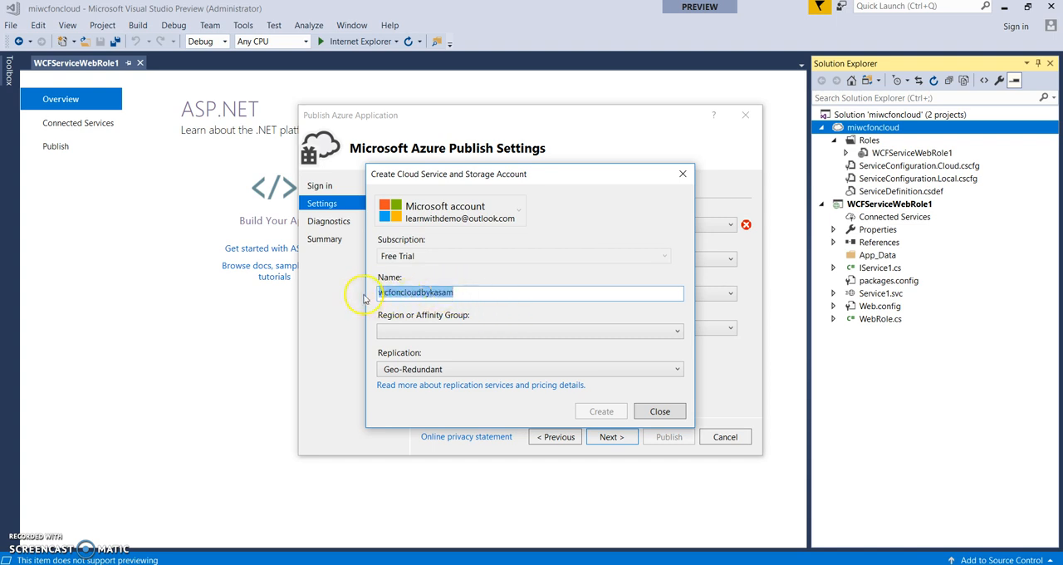
left_click(486, 337)
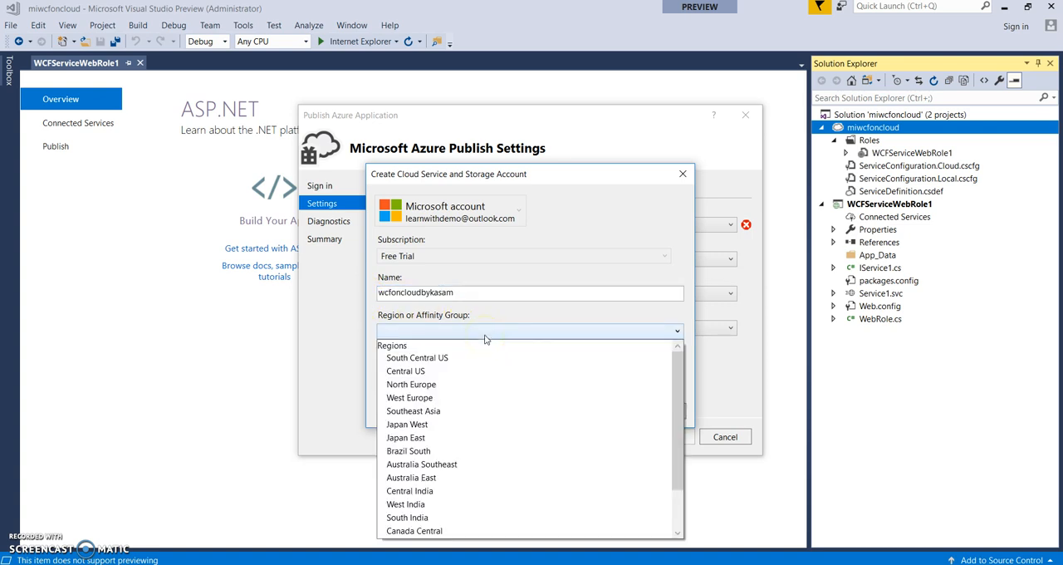
left_click(535, 358)
left_click(529, 373)
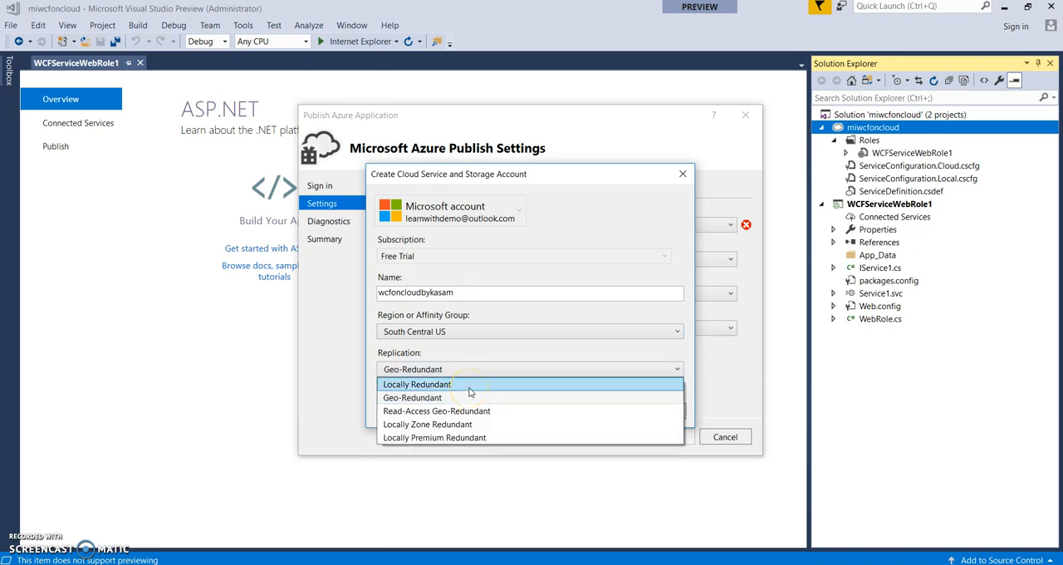
left_click(469, 385)
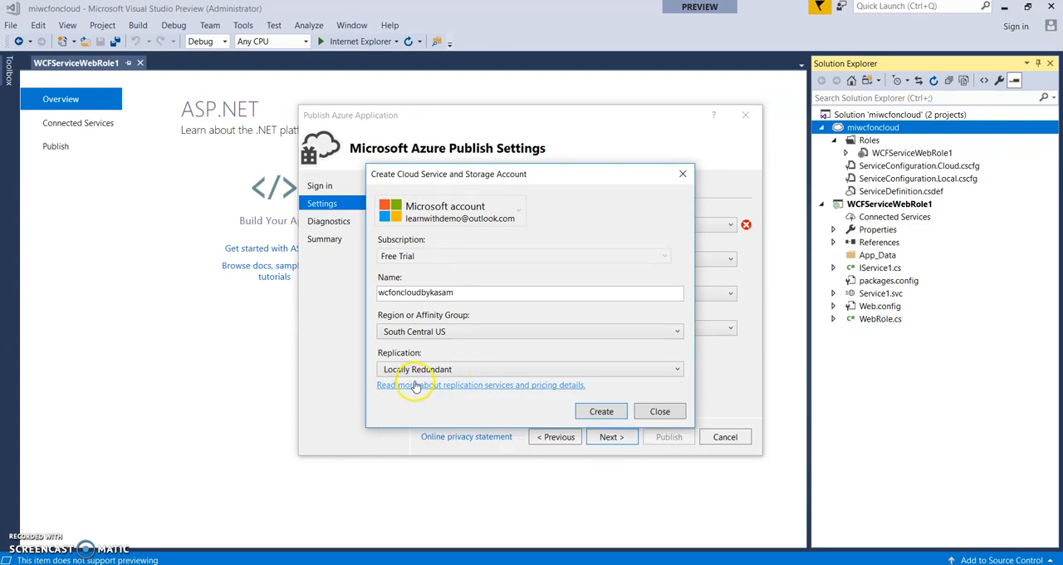
left_click(600, 412)
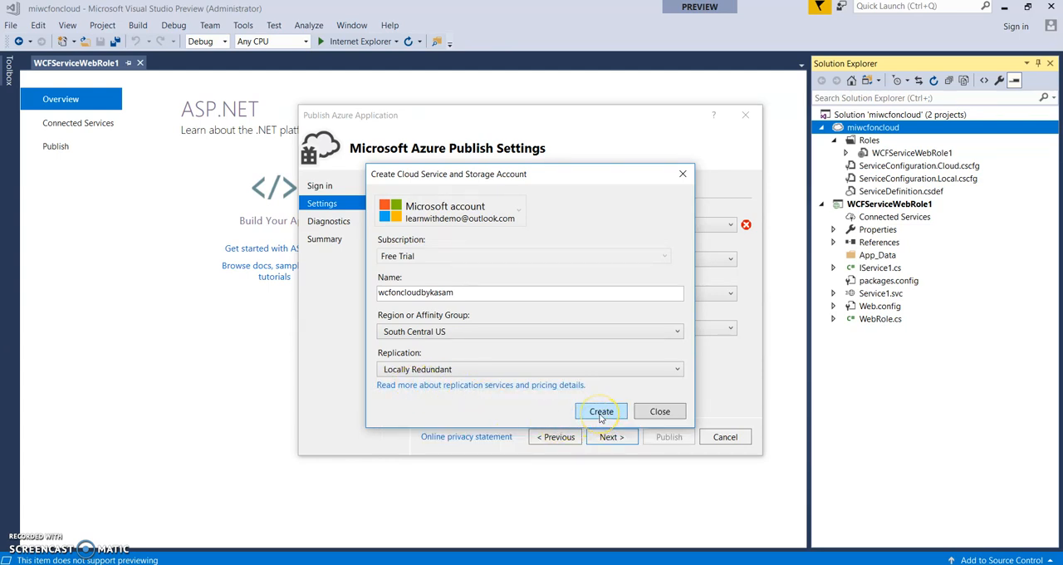
left_click(601, 412)
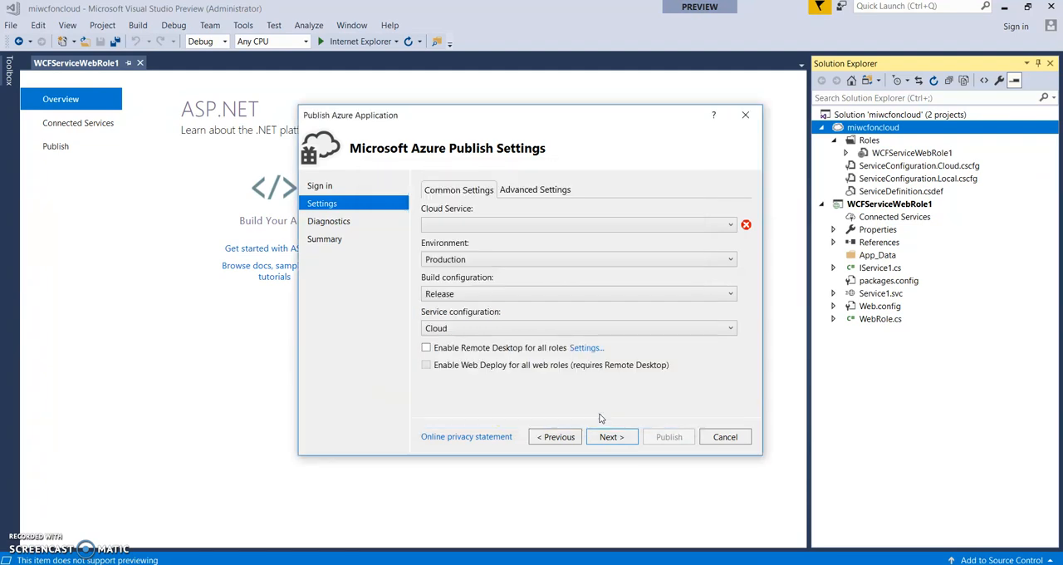
- Review the advanced publish settings and the build configuration and environment options in the common settings
left_click(563, 189)
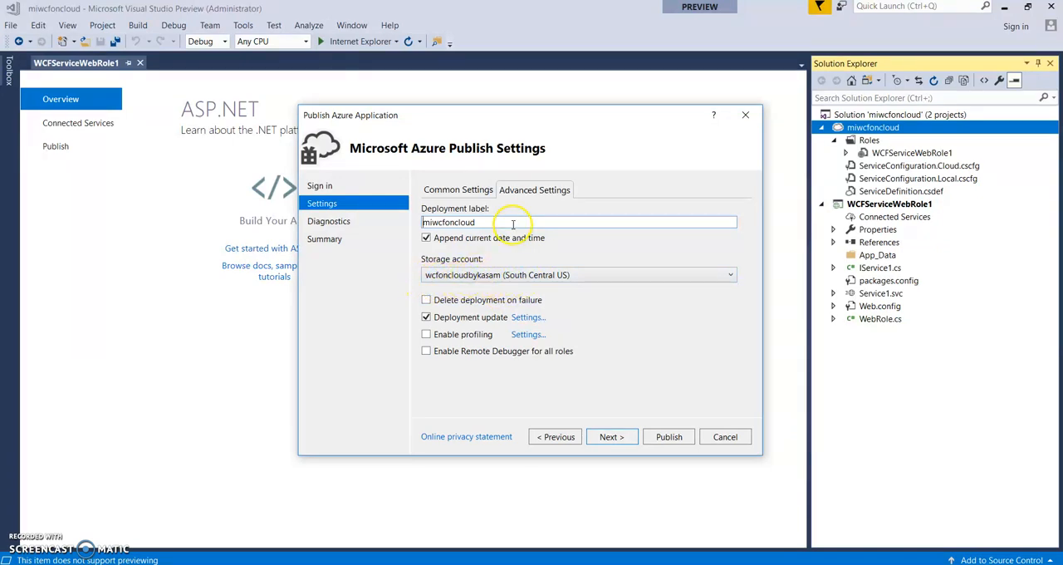
left_click(460, 190)
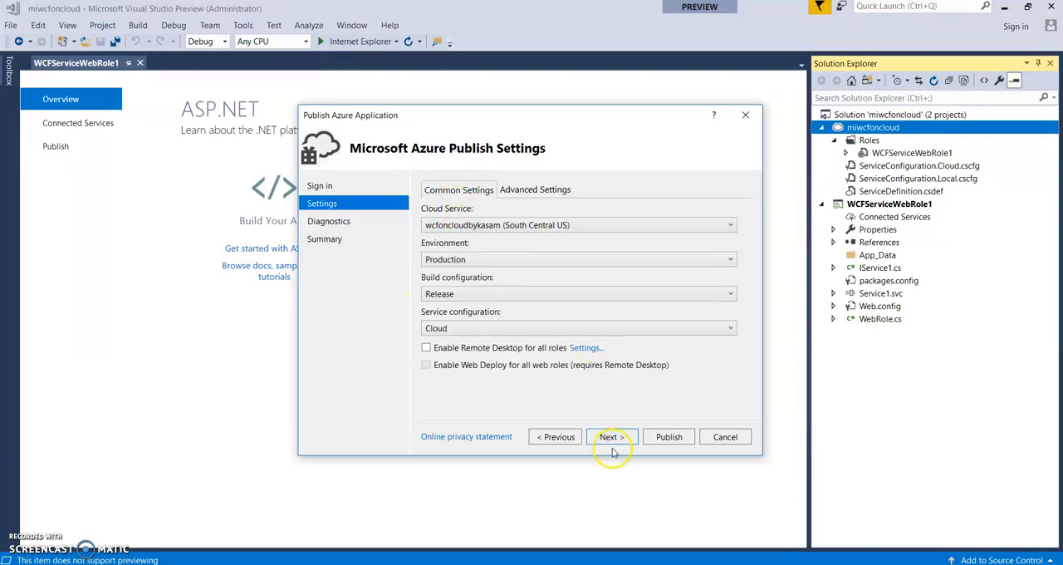
left_click(467, 295)
left_click(471, 296)
left_click(478, 261)
left_click(480, 271)
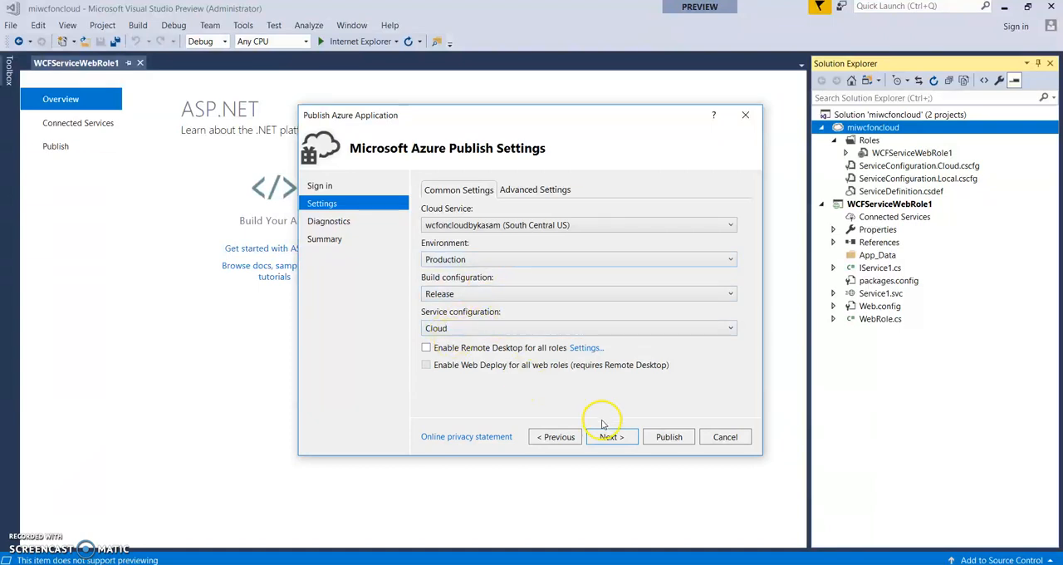
- Enable Remote Desktop for all roles and set the remote connection's user name to wcfcloud
left_click(427, 348)
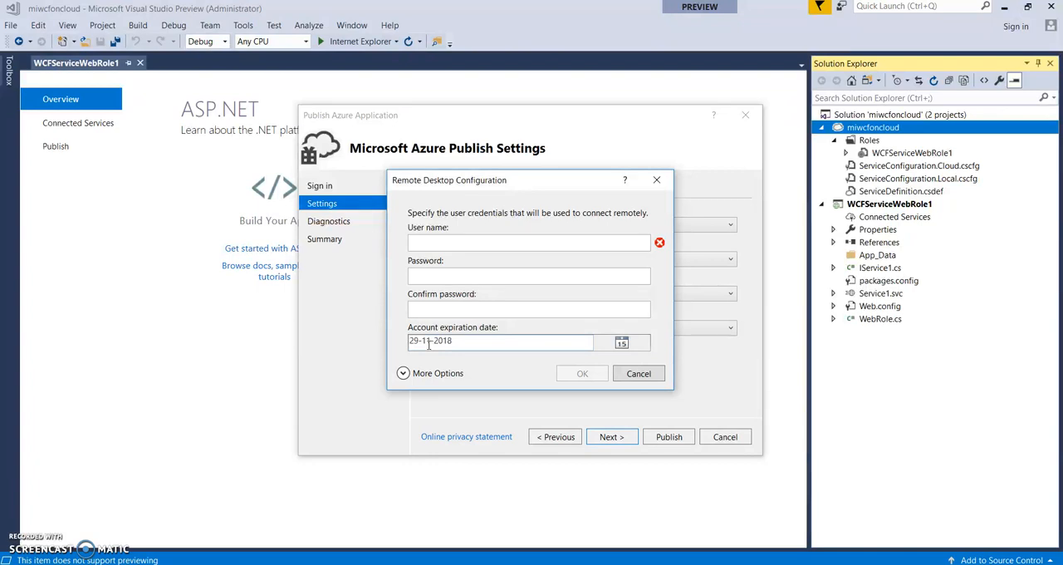
left_click(455, 243)
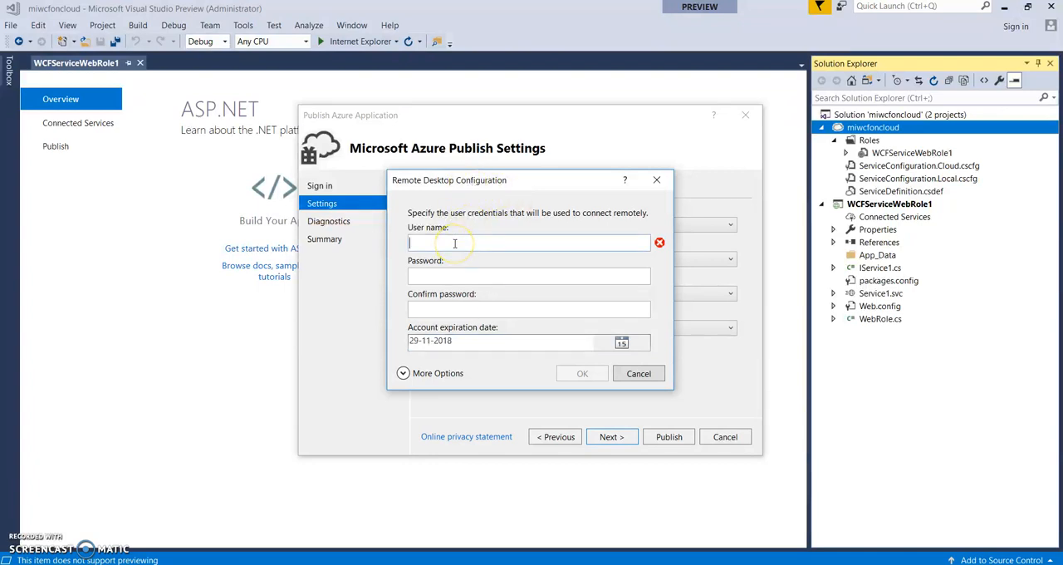
type("wcfcloud")
key("Tab")
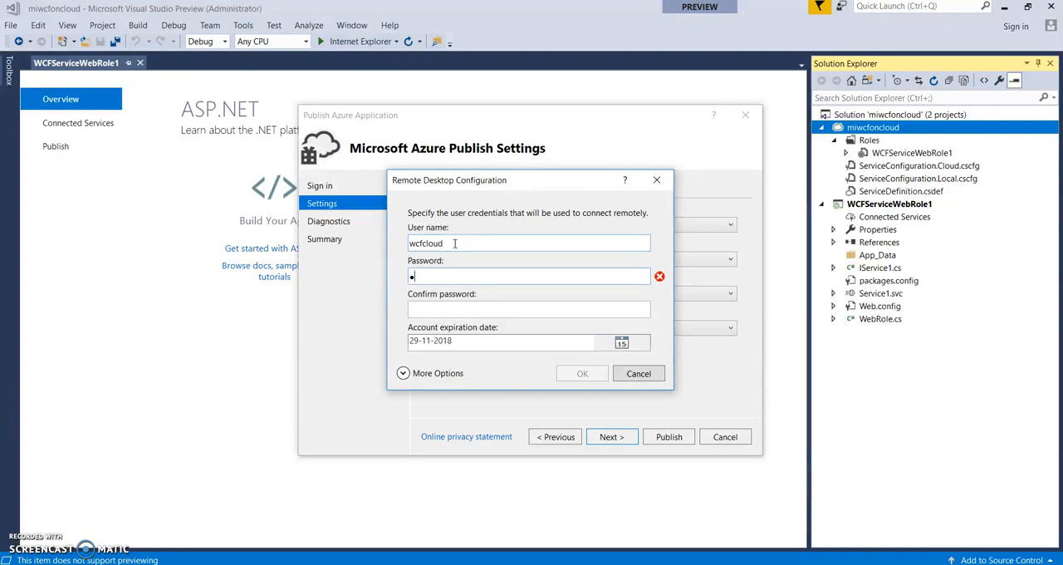
- Enter the Remote Desktop account password in the password and confirmation fields and accept the configuration
type("•••••••••••")
key("Tab")
type("•••••••••••")
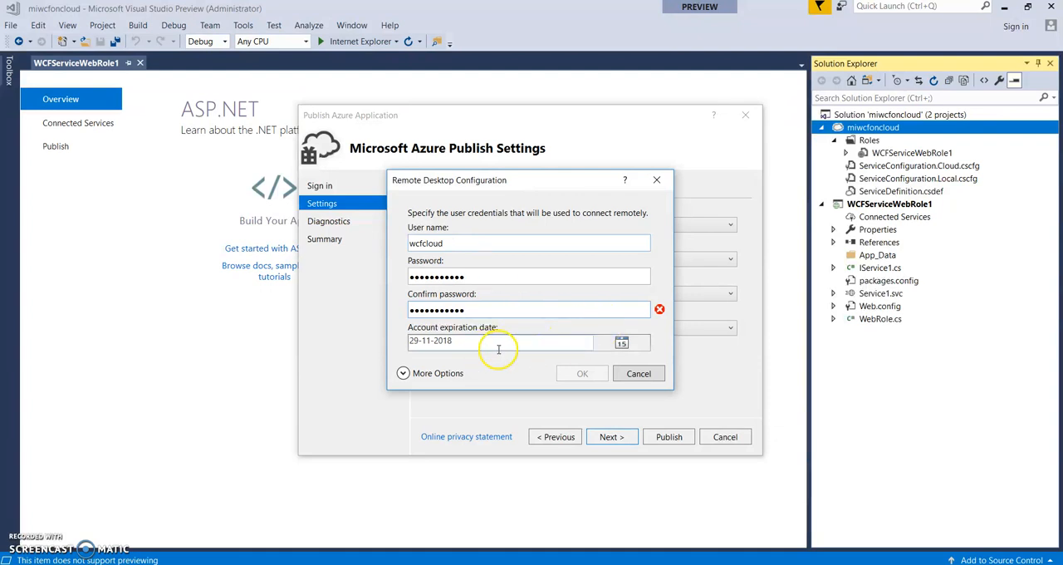
left_click_drag(493, 309, 385, 314)
type("••••")
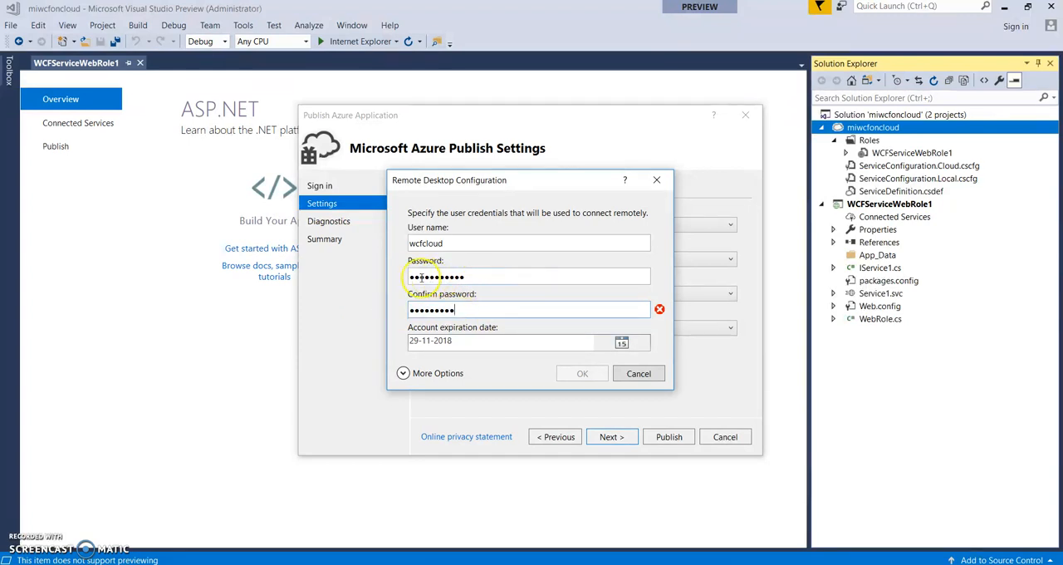
left_click_drag(488, 270, 342, 284)
type("•••••")
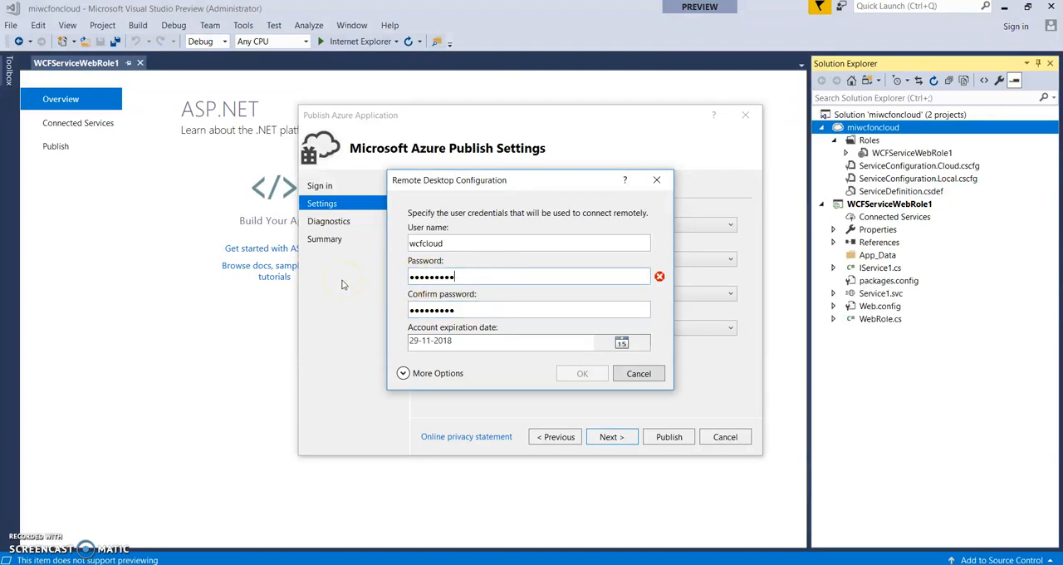
left_click(480, 309)
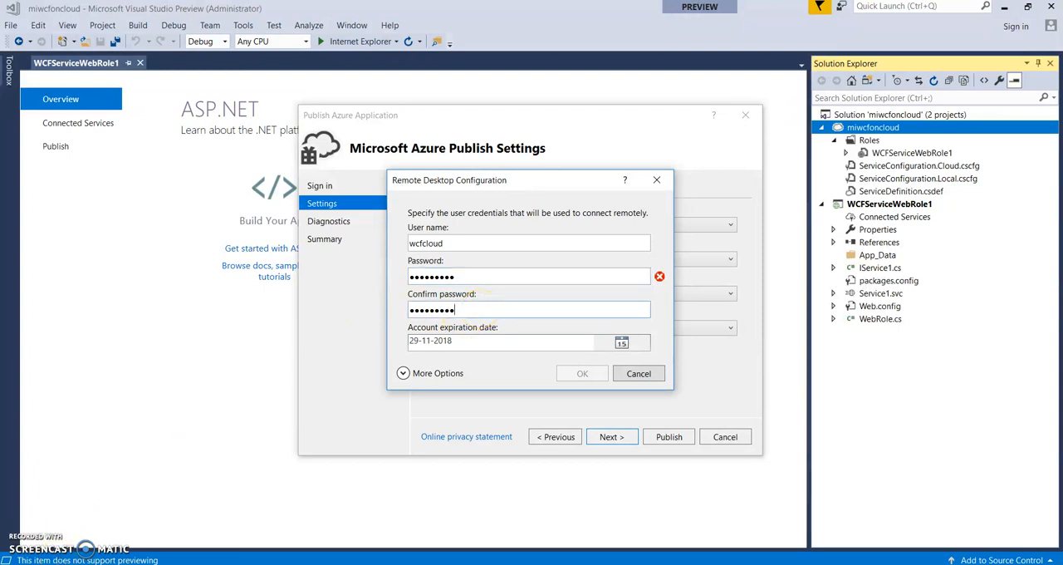
type("••")
left_click(584, 374)
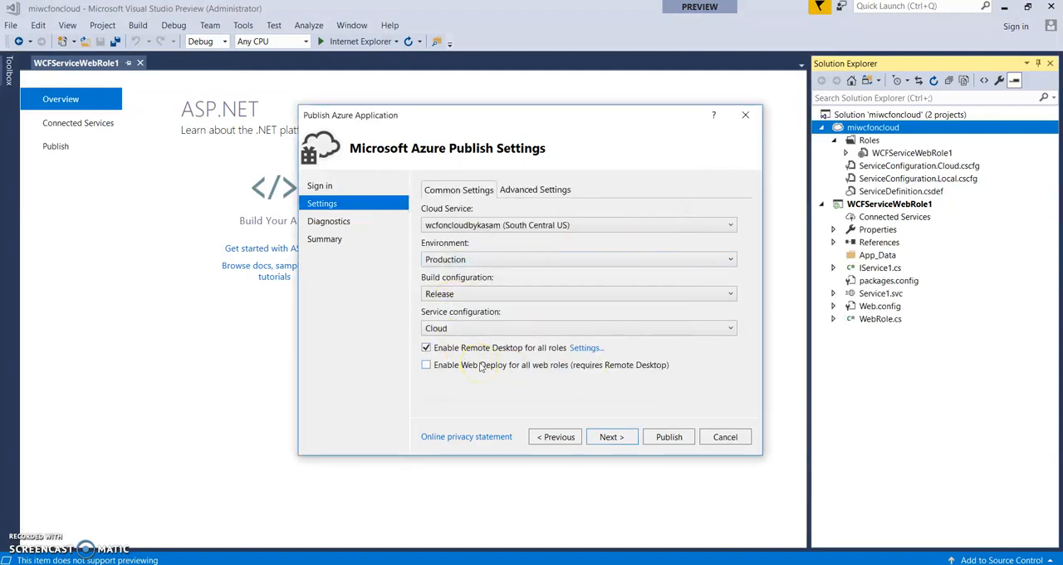
- Continue past the diagnostics settings, review the publish summary, and publish the application to Azure
left_click(612, 438)
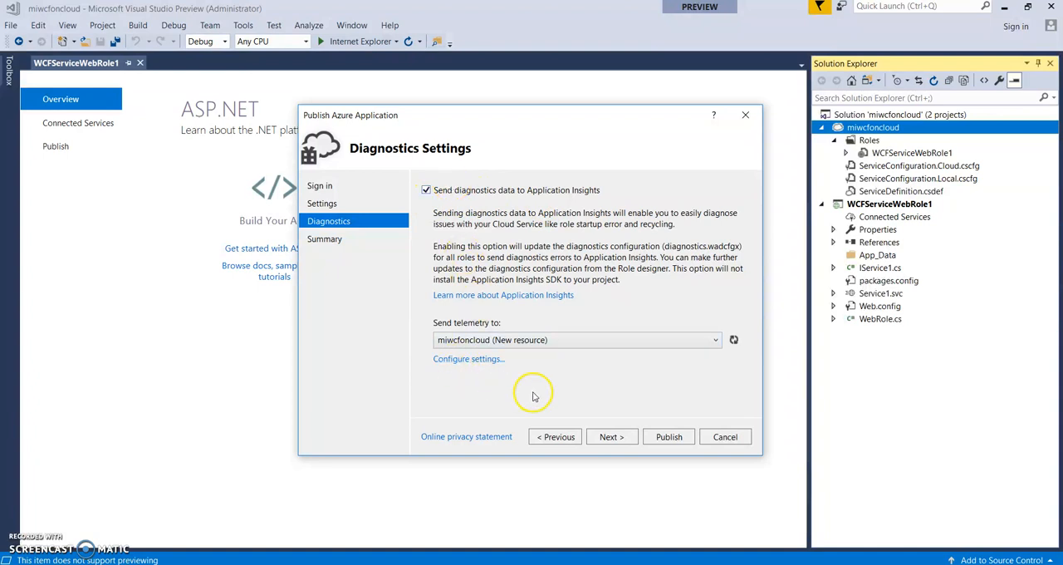
left_click(612, 437)
scroll(741, 325, "down", 1)
scroll(742, 294, "up", 1)
left_click_drag(742, 294, 747, 349)
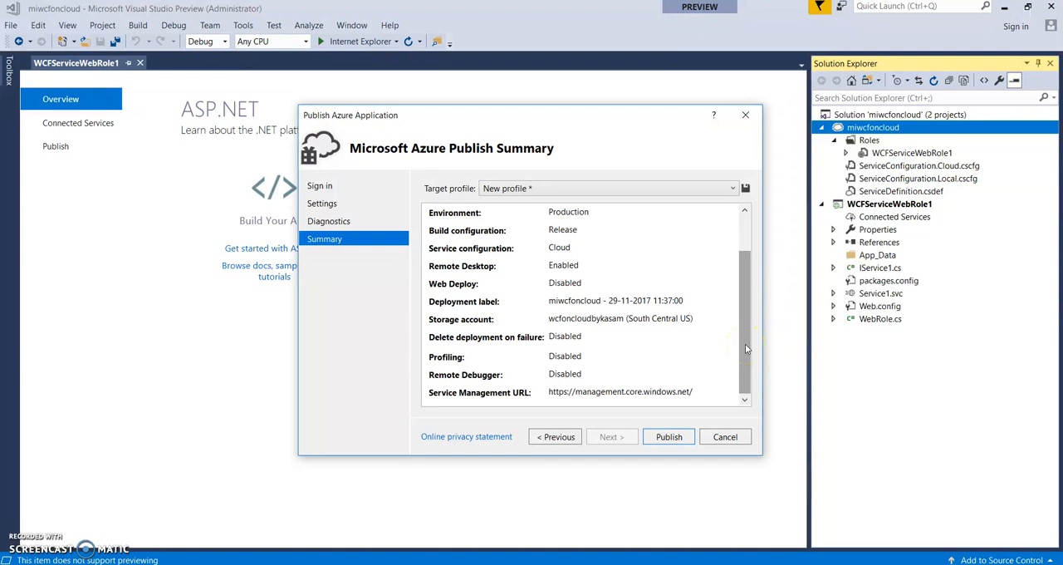
left_click_drag(736, 308, 740, 263)
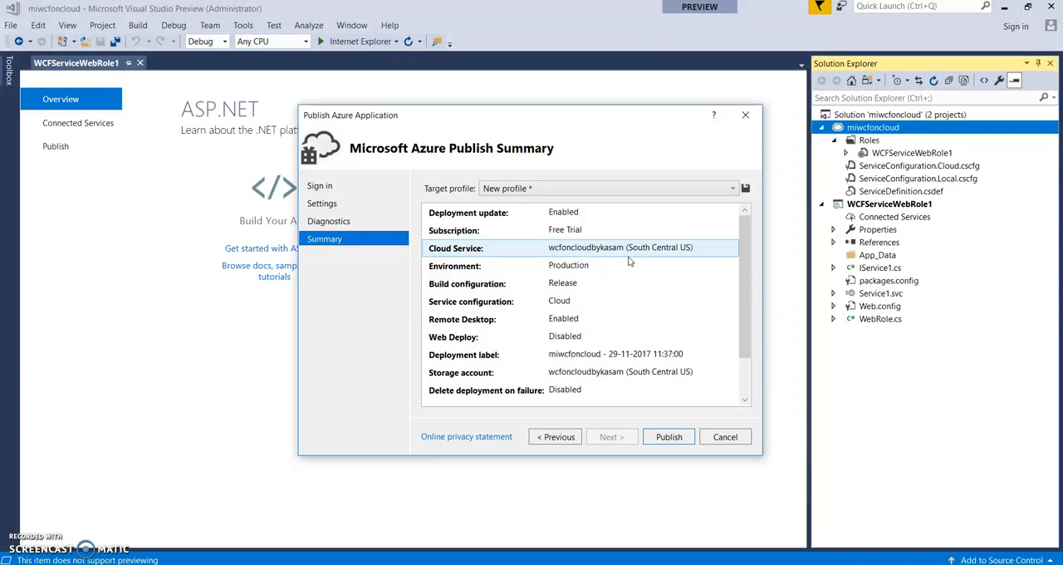
left_click(677, 437)
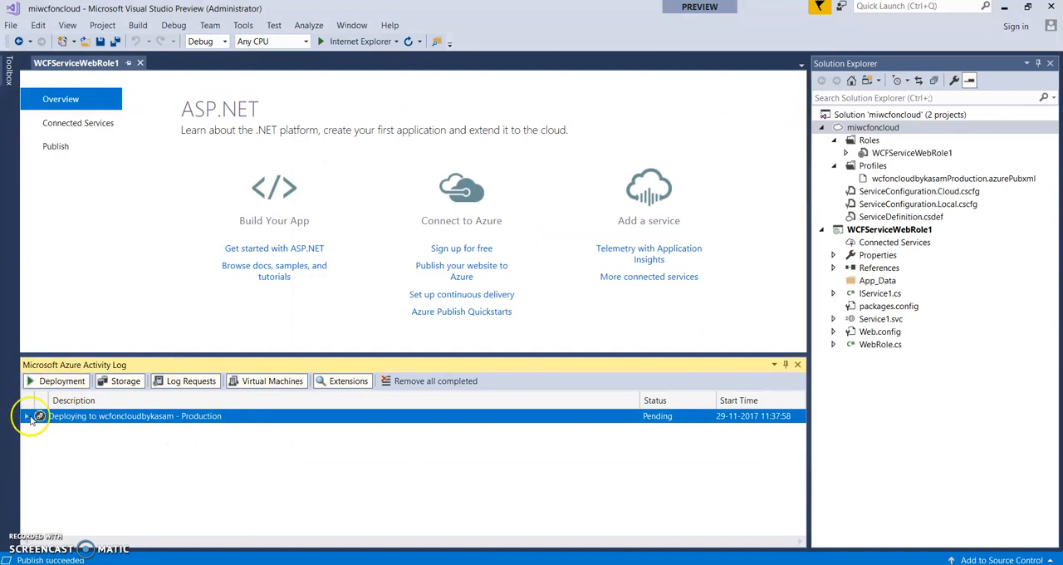
- Expand the wcfoncloudbykasam production deployment in the Azure activity log and read through its history
left_click(28, 416)
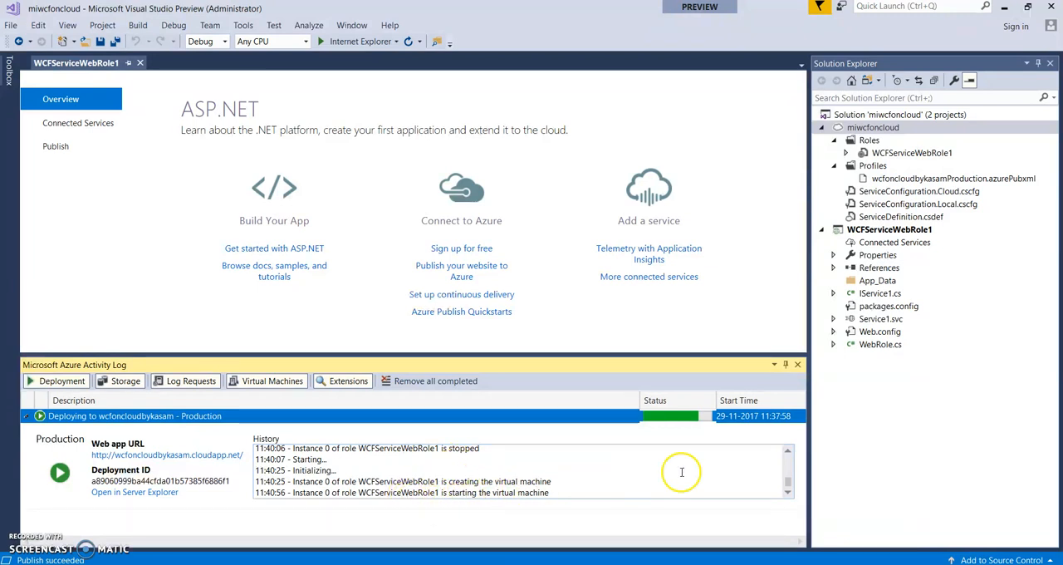
left_click_drag(787, 481, 789, 480)
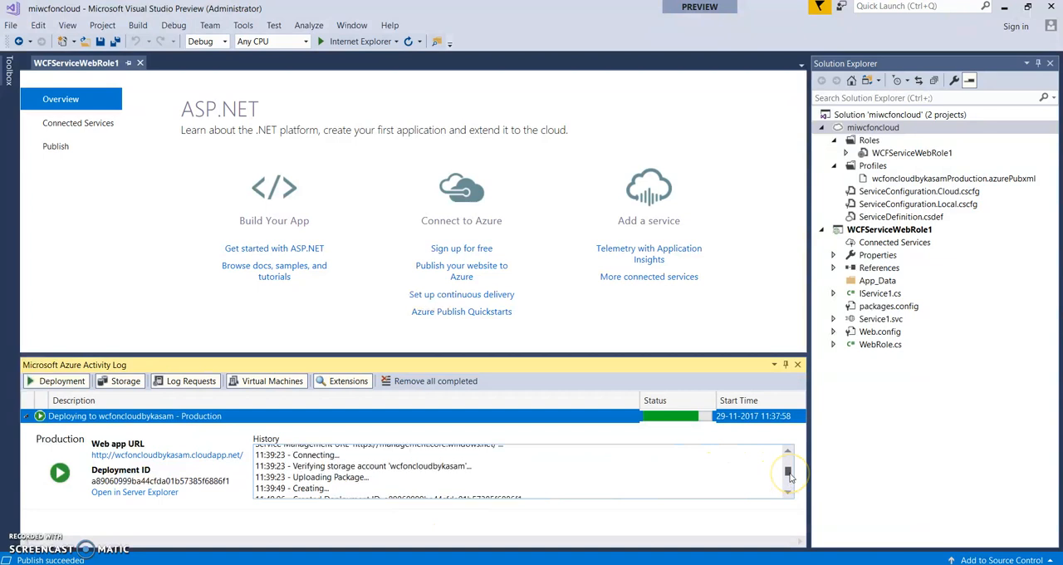
scroll(790, 475, "up", 1)
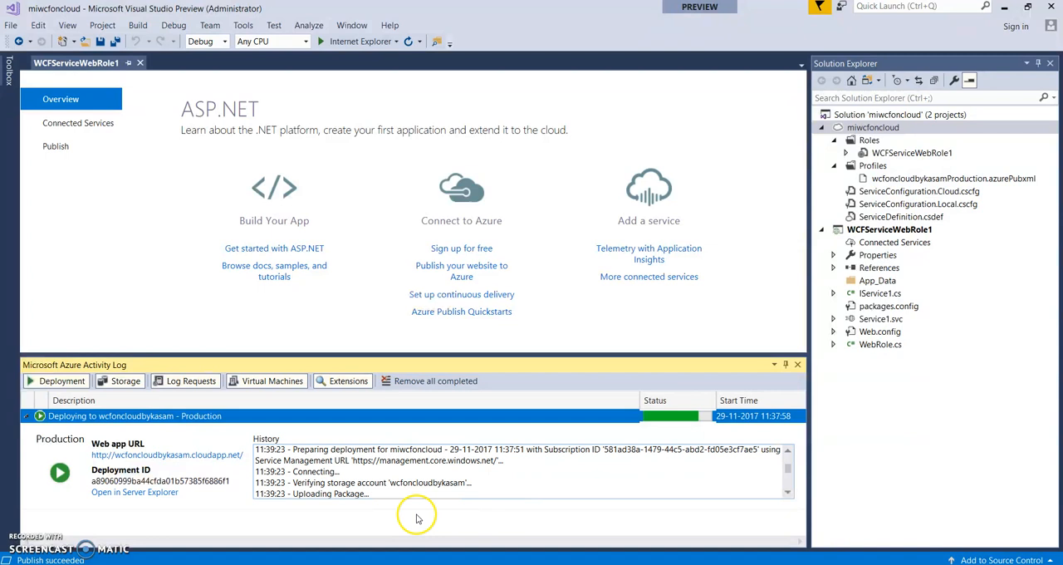
scroll(790, 467, "up", 1)
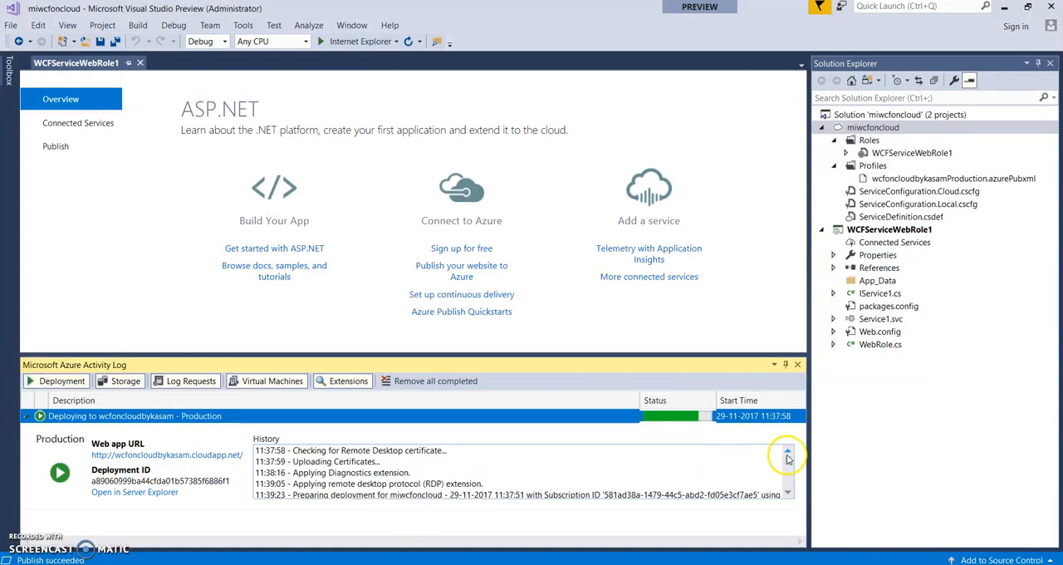
left_click_drag(789, 463, 790, 495)
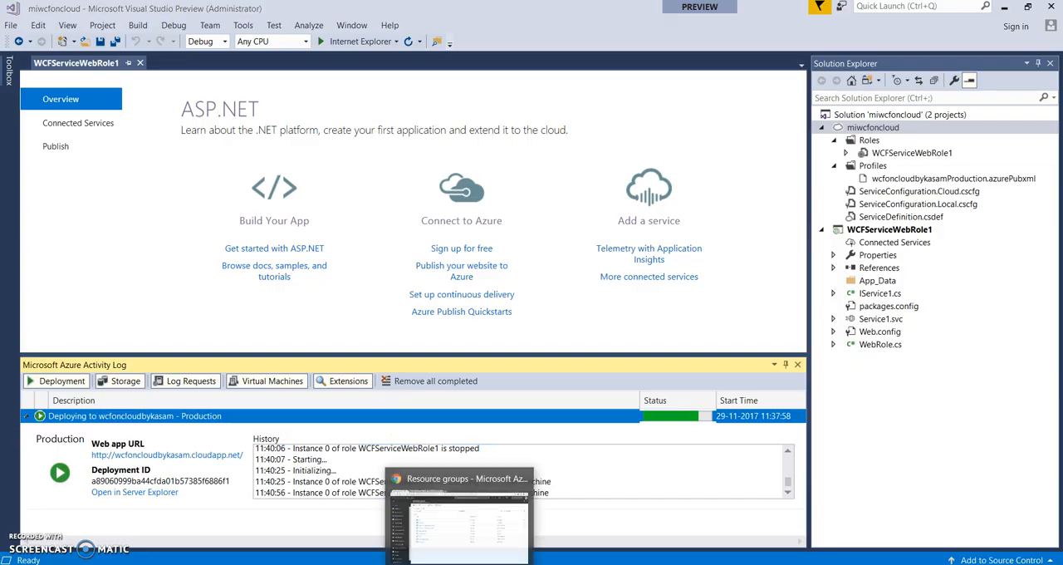
- Switch to the Azure portal in Chrome and open the wcfoncloudbykasam resource group
left_click(461, 564)
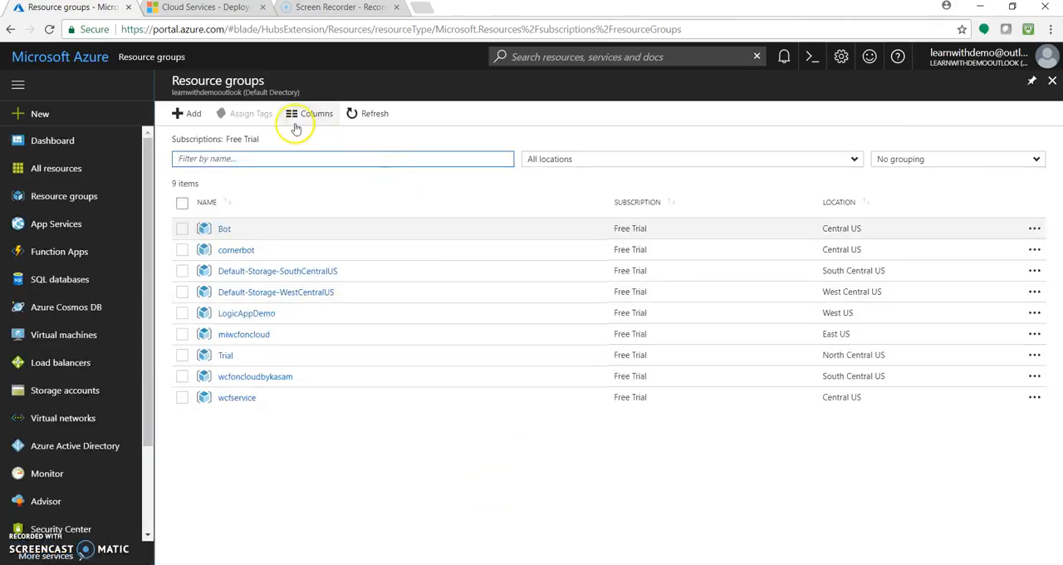
left_click(60, 173)
left_click(60, 202)
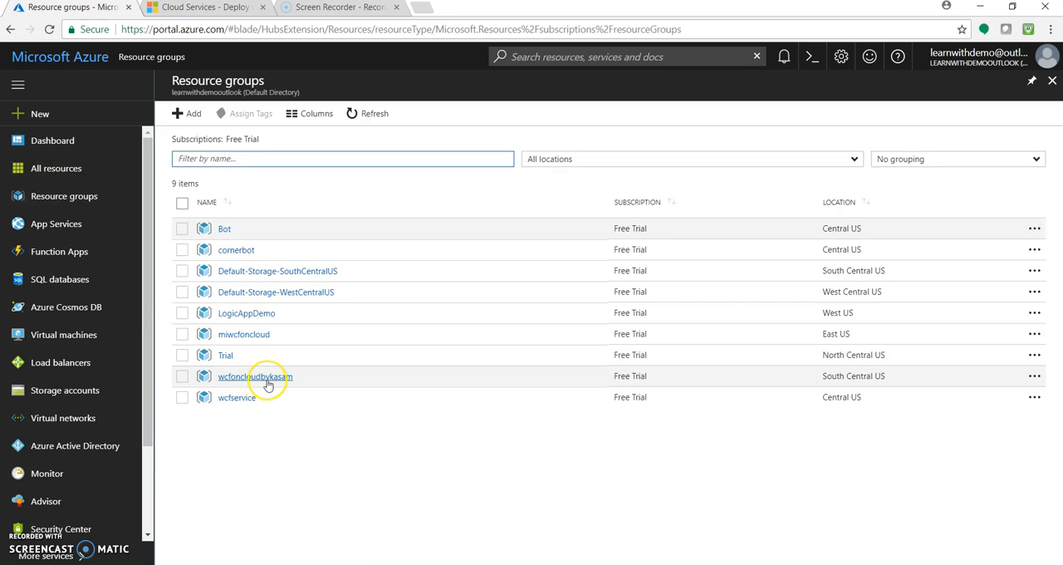
left_click(255, 377)
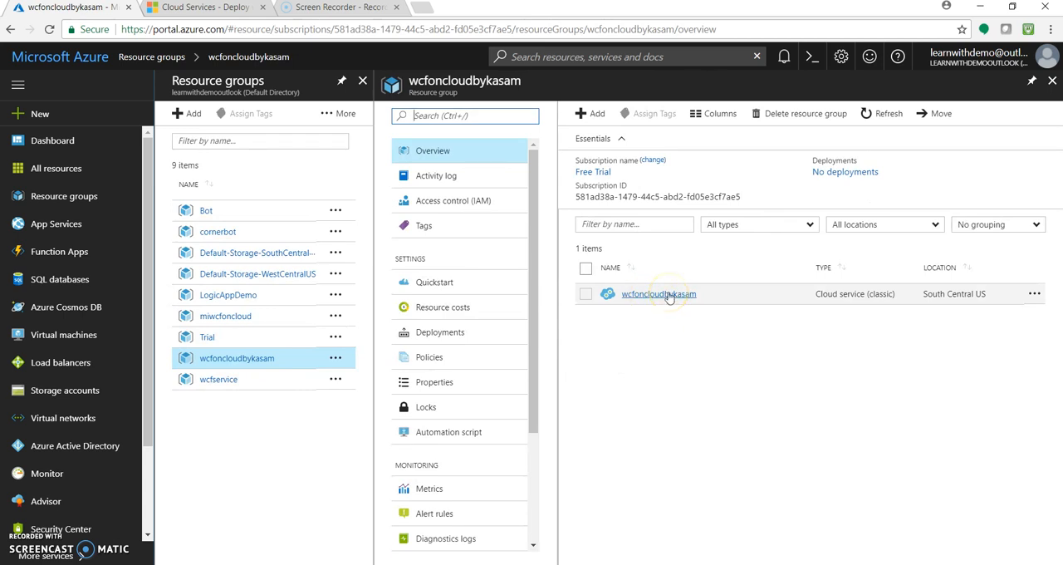
- Open the wcfoncloudbykasam storage account in the Default-Storage-SouthCentralUS resource group and look over its overview
left_click(278, 256)
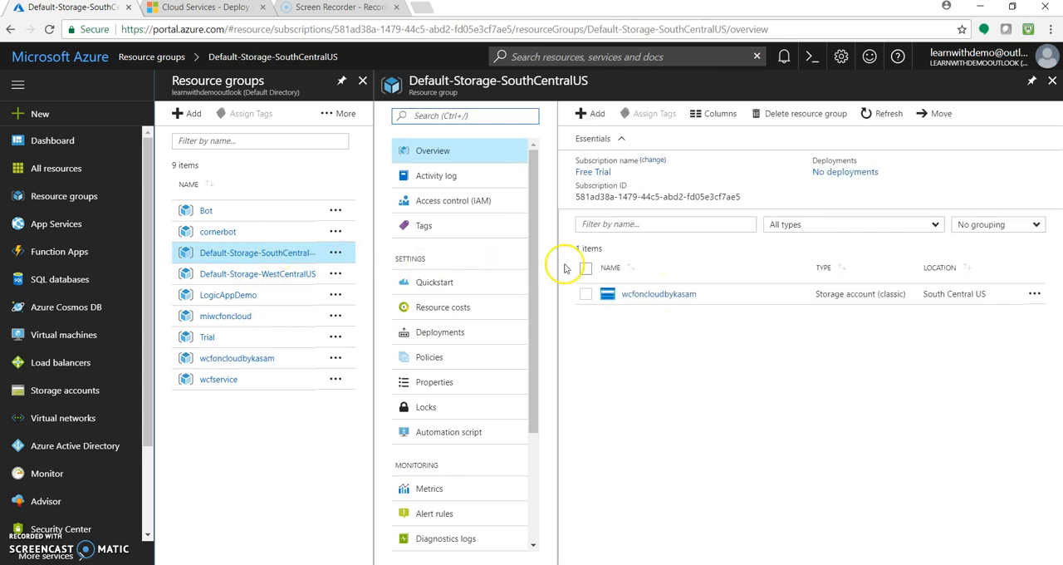
left_click(661, 294)
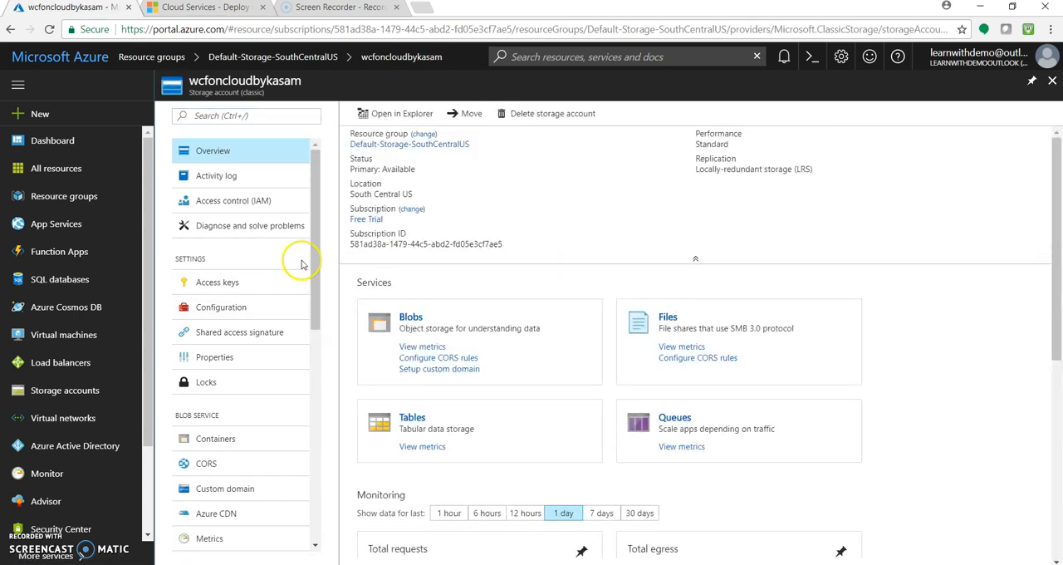
left_click_drag(312, 251, 301, 221)
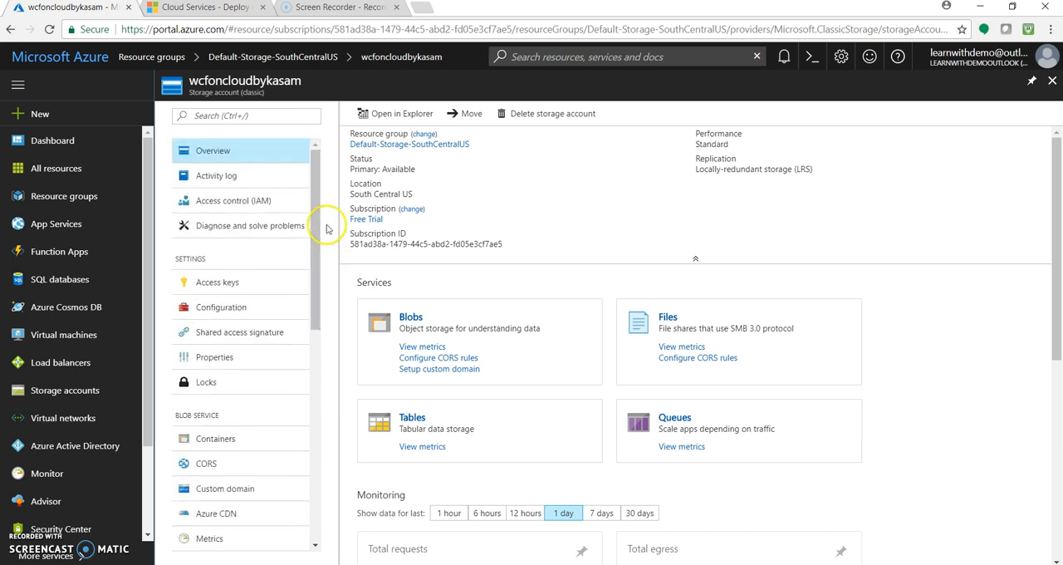
- Return to the resource groups list and inspect the contents of the wcfoncloudbykasam and miwcfoncloud groups
left_click(143, 63)
left_click(251, 380)
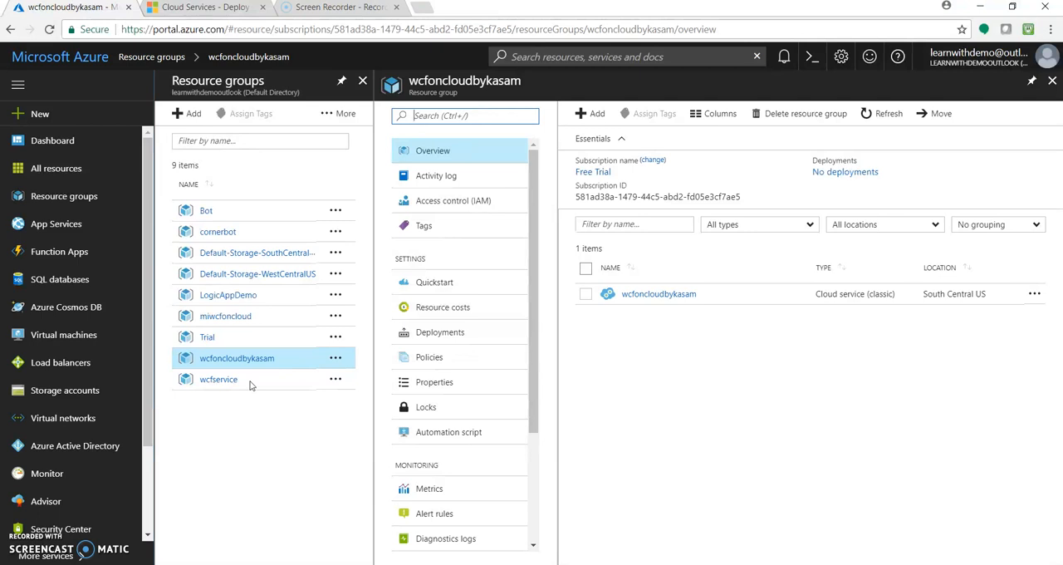
left_click(232, 361)
left_click(218, 317)
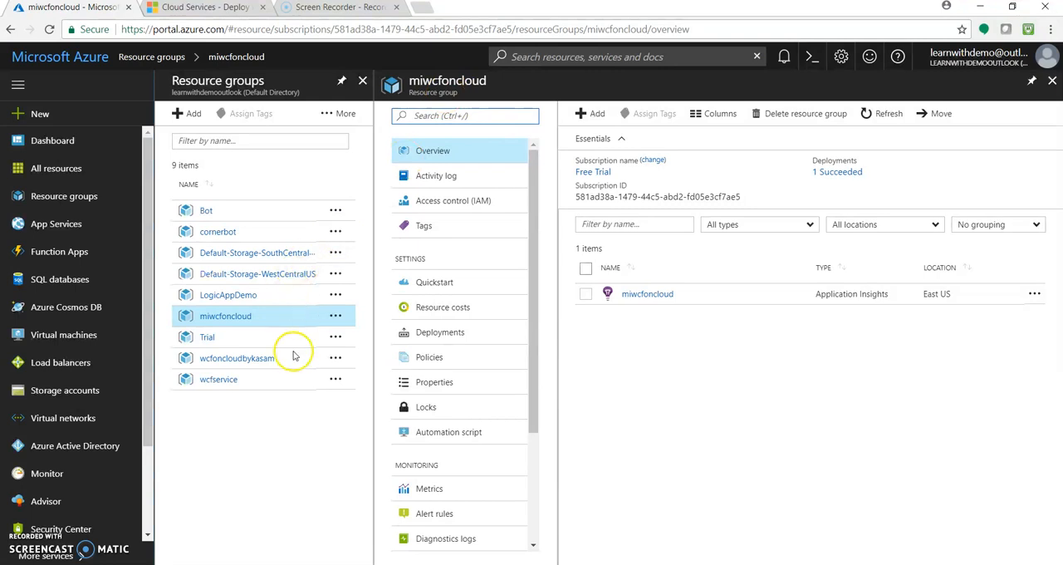
- Look at the miwcfonazurewebapp app service in the wcfservice group, and open the wcfoncloudbykasam cloud service from its own resource group
left_click(214, 381)
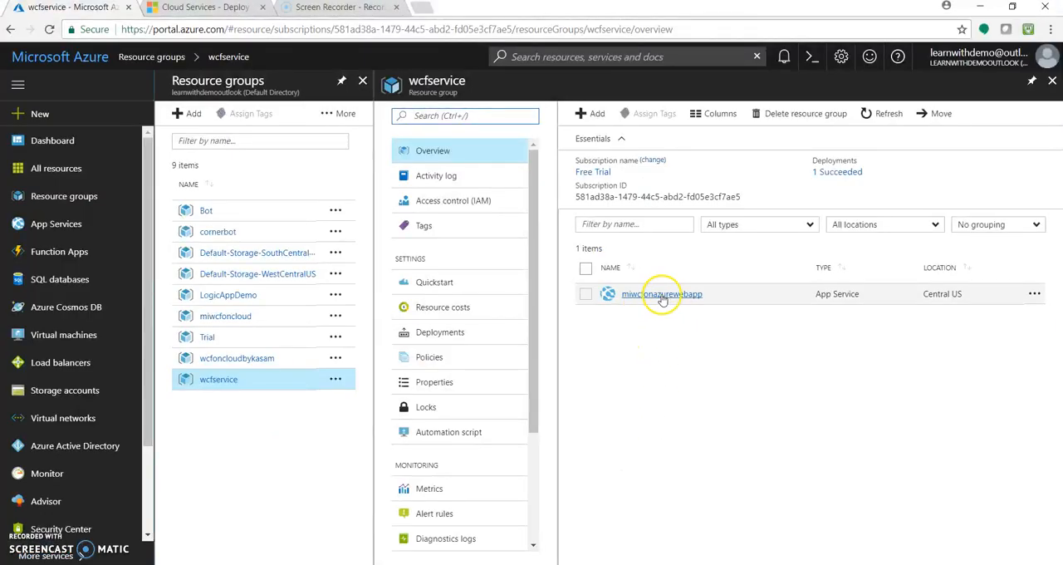
left_click(661, 293)
left_click(221, 54)
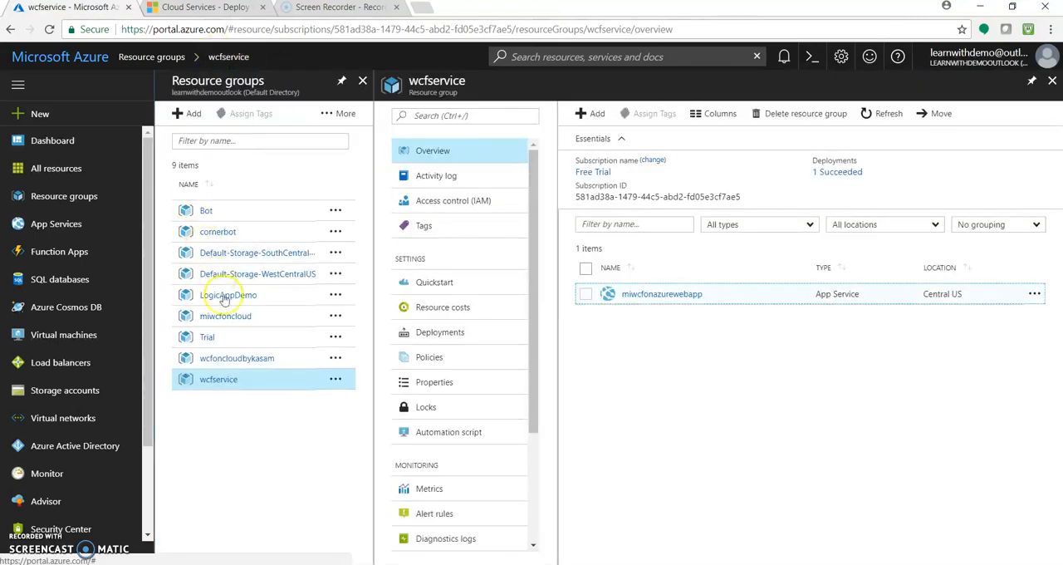
left_click(237, 362)
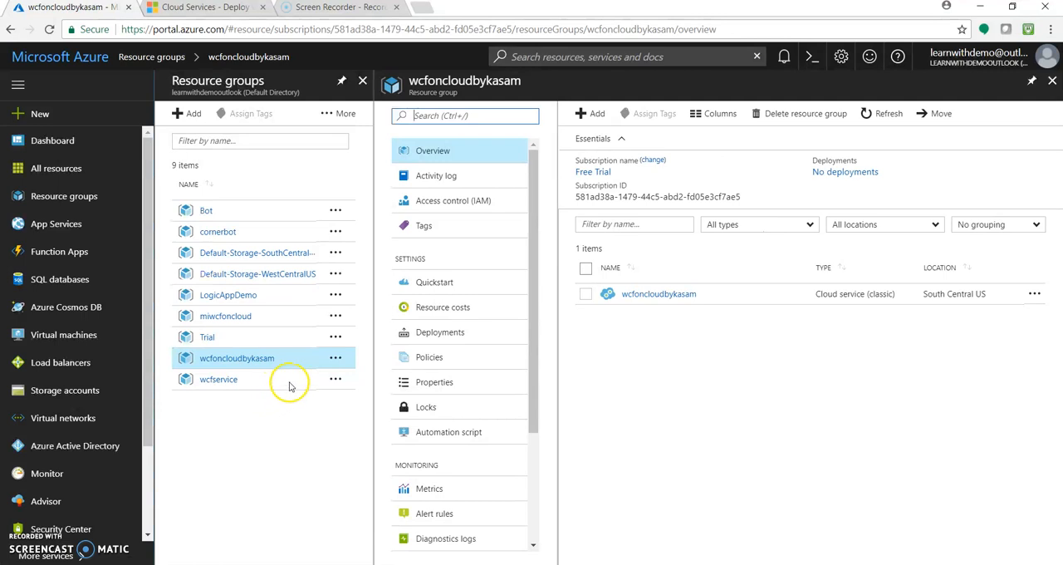
left_click(667, 297)
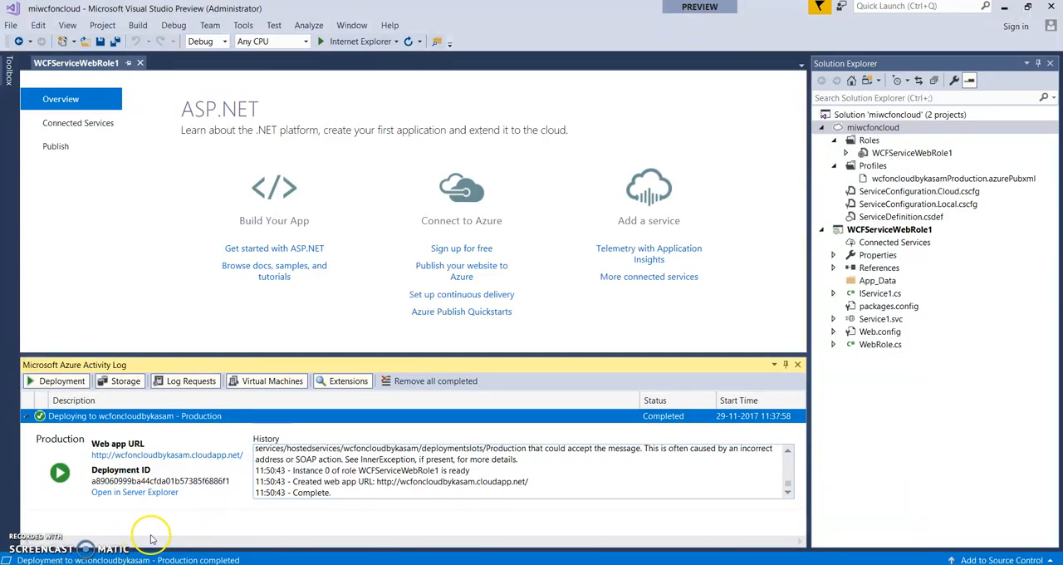
- Open the deployed web app's URL from the Visual Studio activity log and request /service1.svc, checking the service file name in the project
left_click(191, 462)
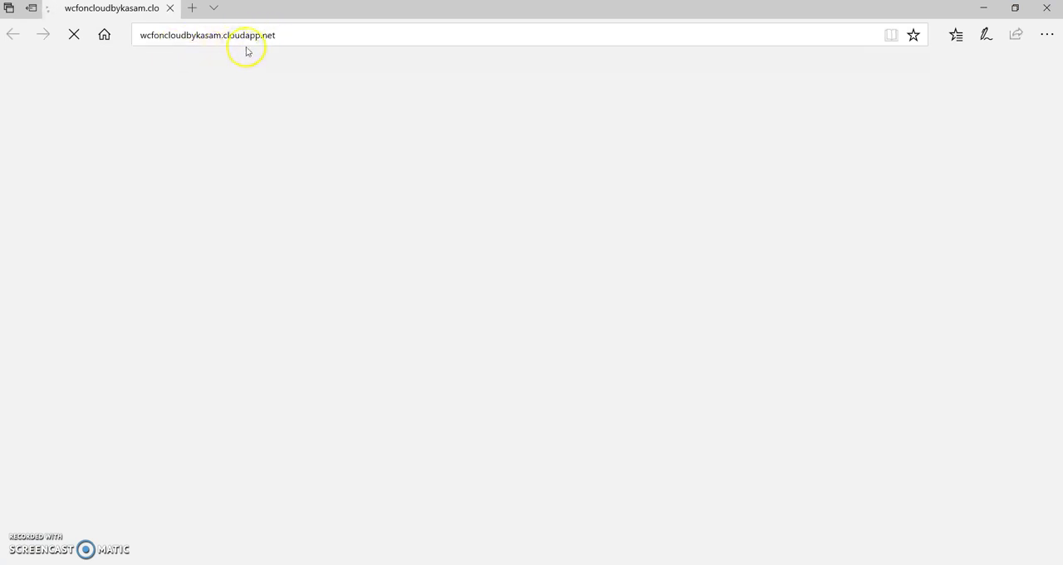
left_click(303, 34)
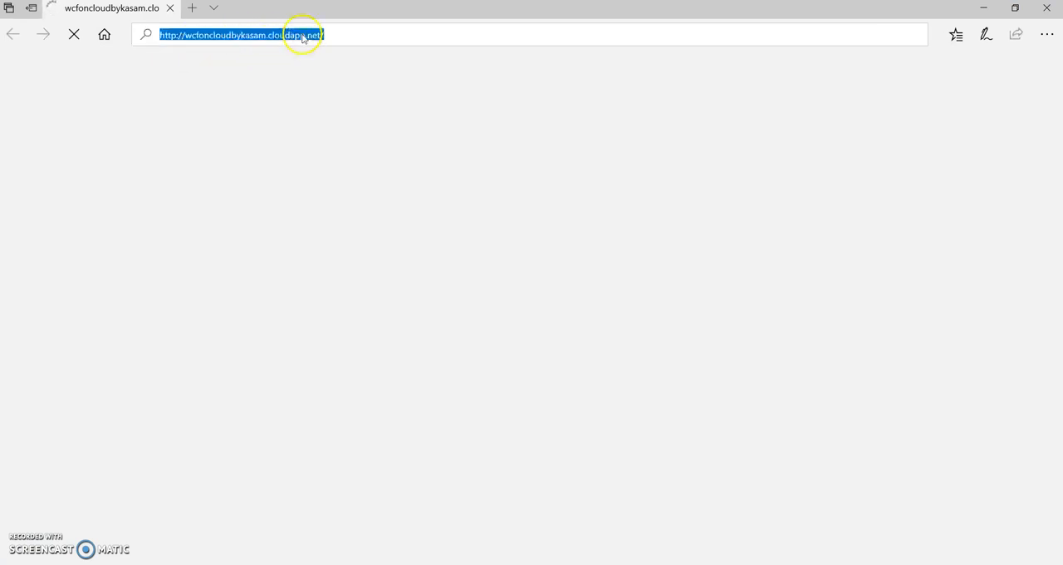
left_click(375, 30)
type("service1.svc")
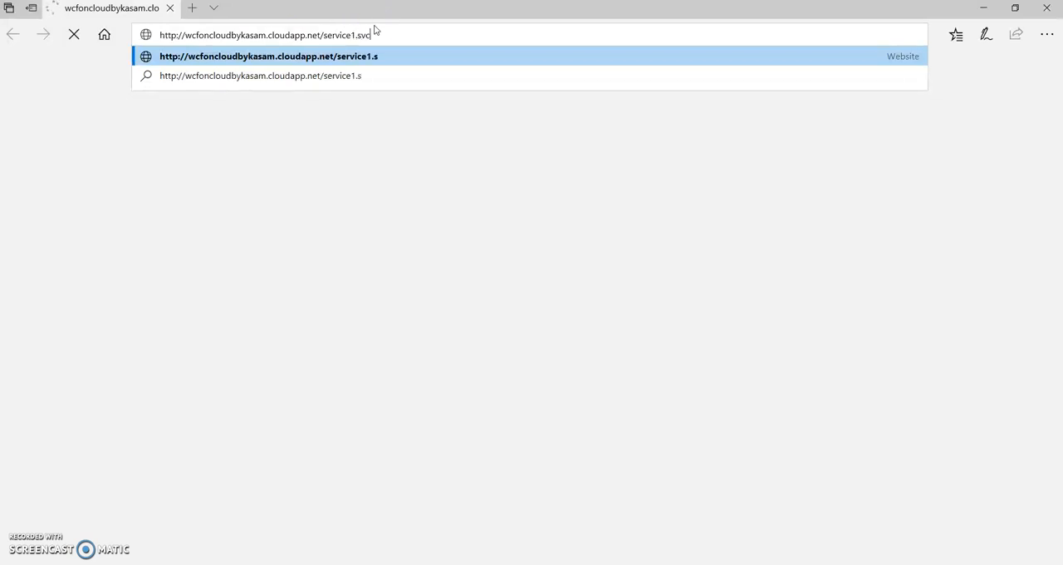
key("Return")
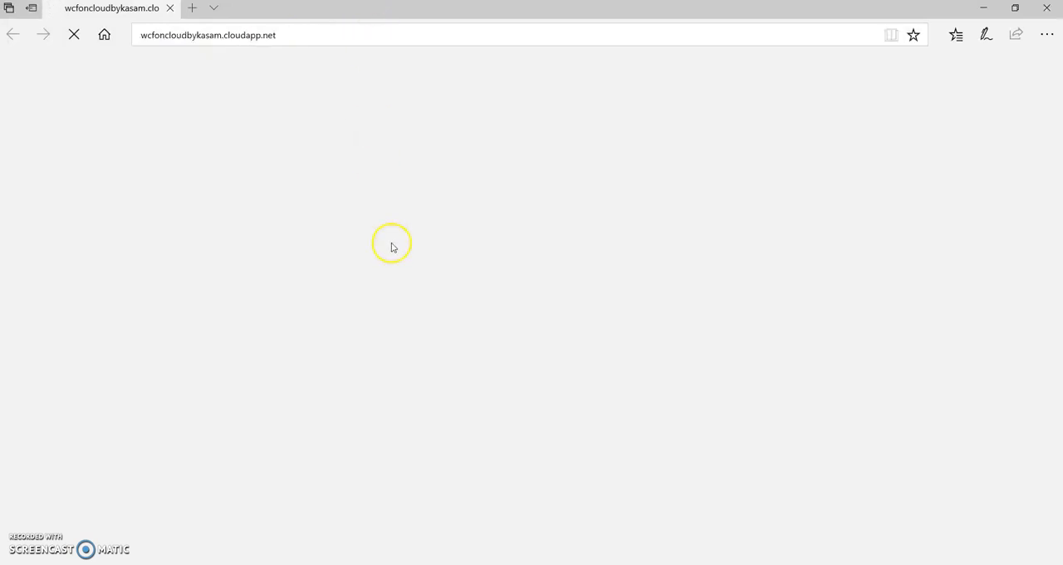
left_click(506, 519)
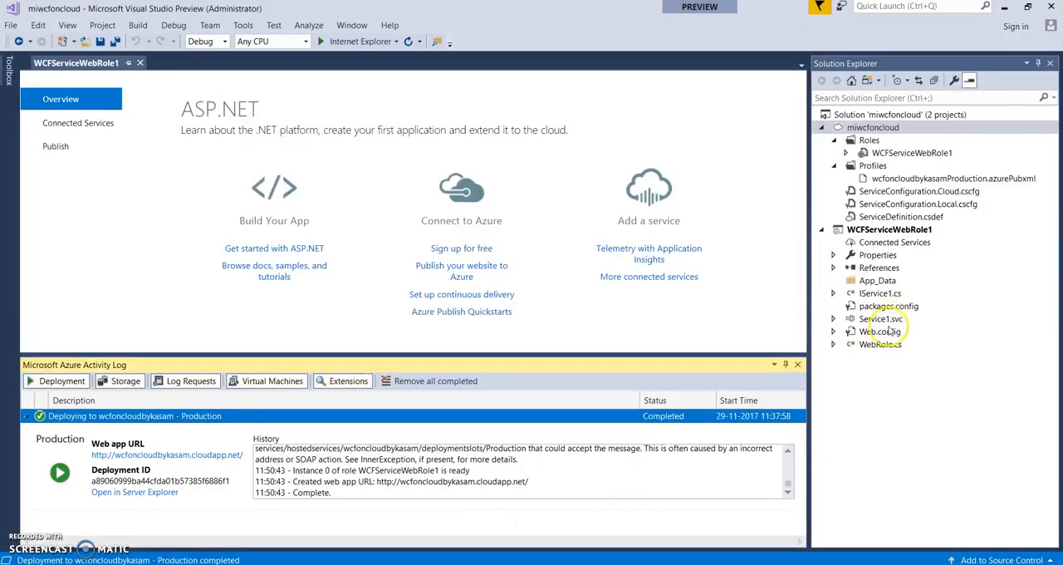
key("alt+Tab")
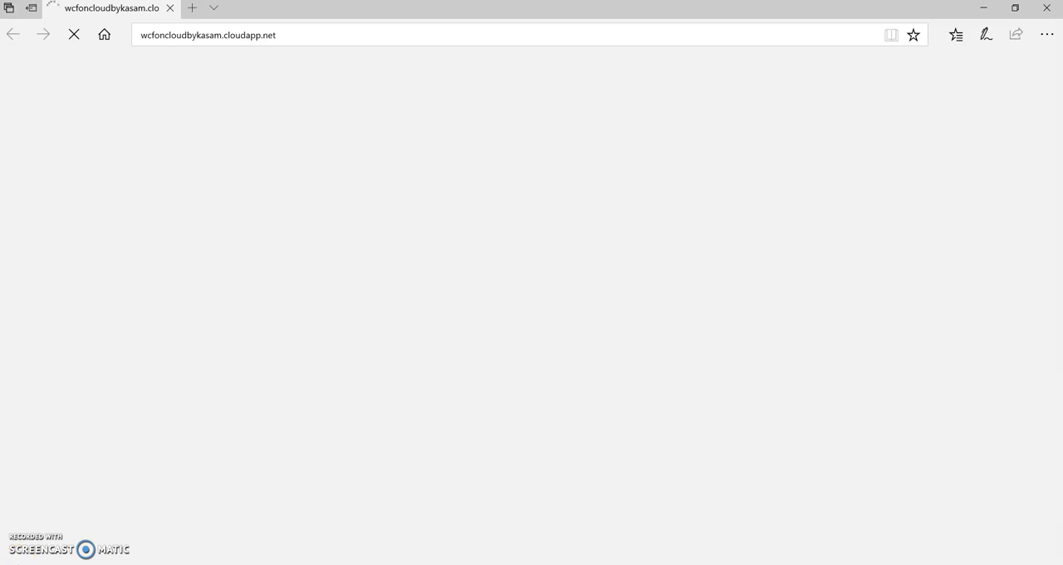
- Switch to the Azure portal in Chrome and review the wcfoncloudbykasam cloud service's Configuration and Remote Desktop settings
left_click(460, 564)
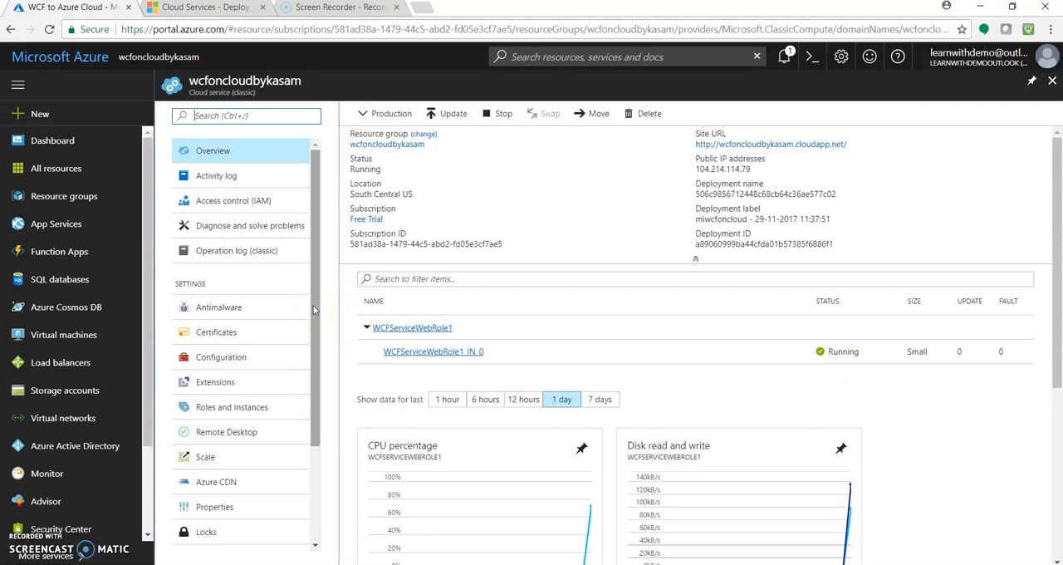
mouse_move(314, 310)
left_mouse_down()
mouse_move(328, 405)
mouse_move(279, 426)
mouse_move(315, 373)
mouse_move(312, 312)
left_mouse_up()
left_click(250, 357)
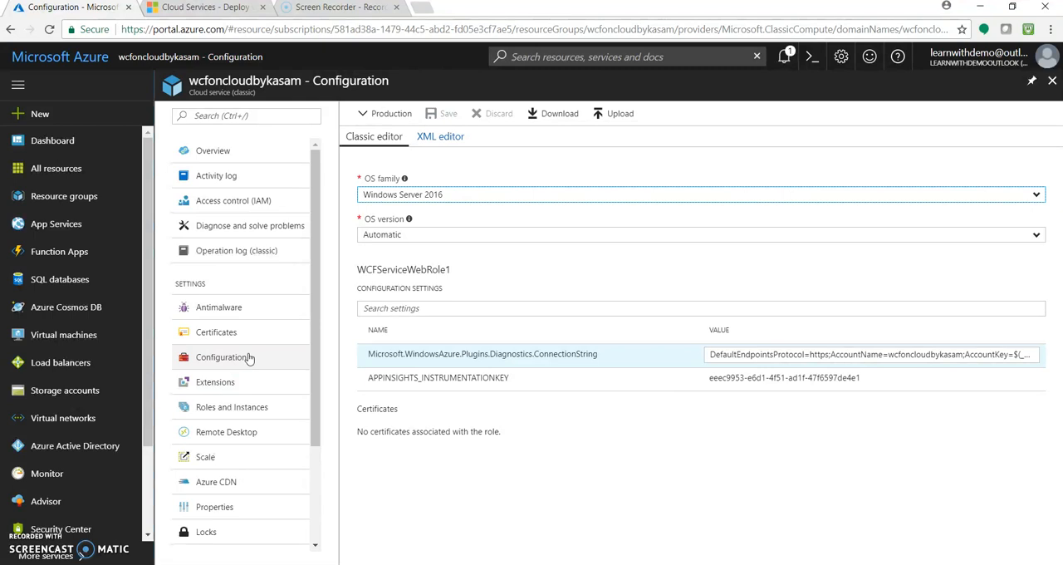
left_click(249, 358)
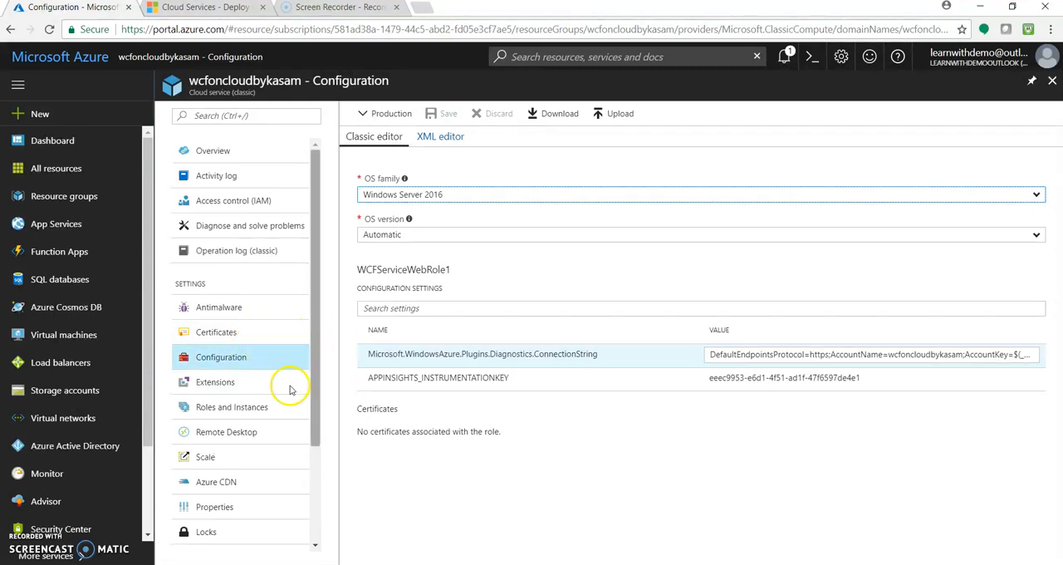
left_click(256, 442)
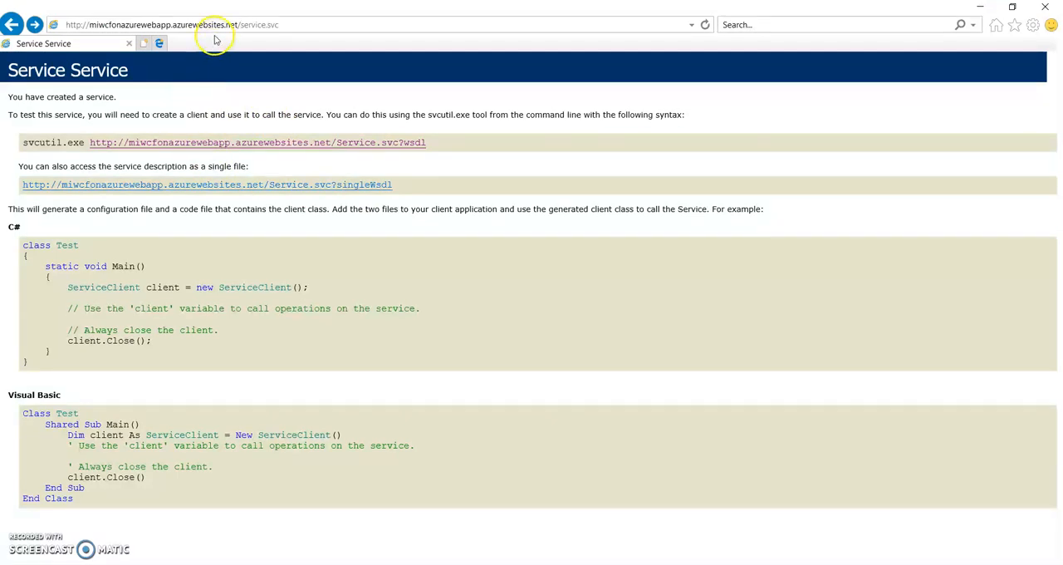
- View the miwcfonazurewebapp service's WSDL in Internet Explorer, return to the service page and copy its service.svc address
left_click(292, 152)
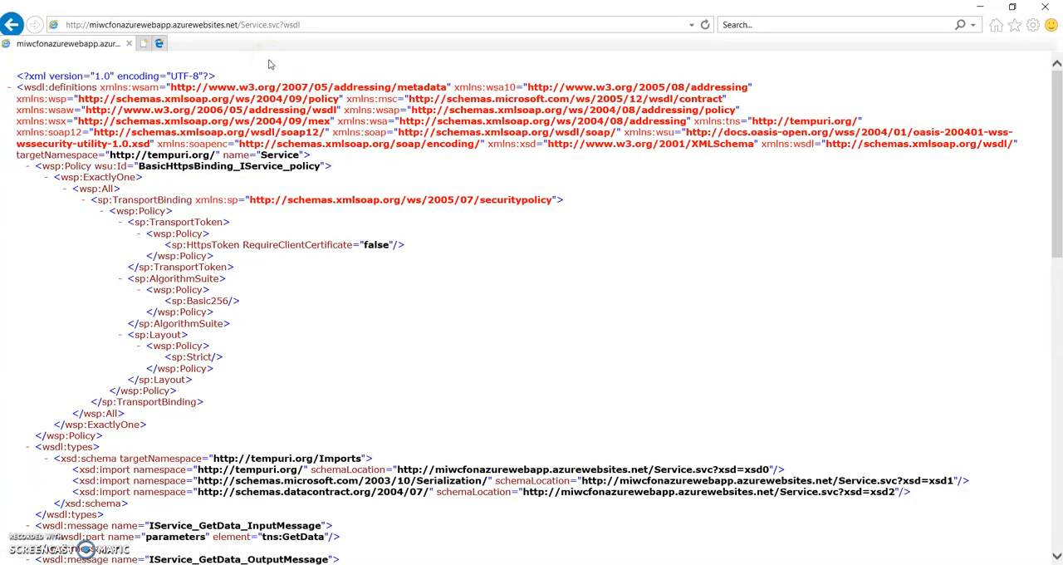
left_click(22, 33)
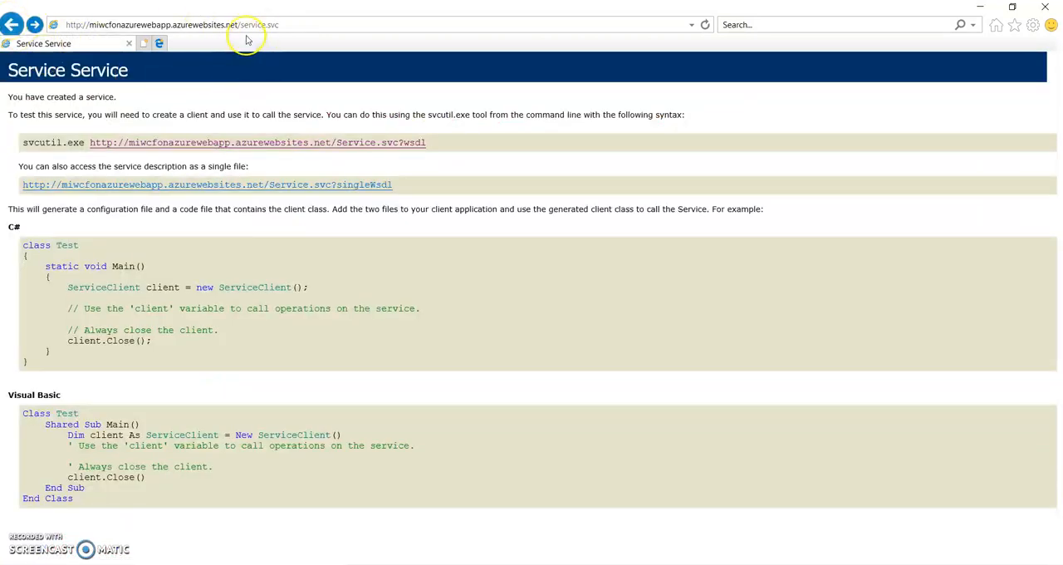
left_click(246, 27)
key("ctrl+c")
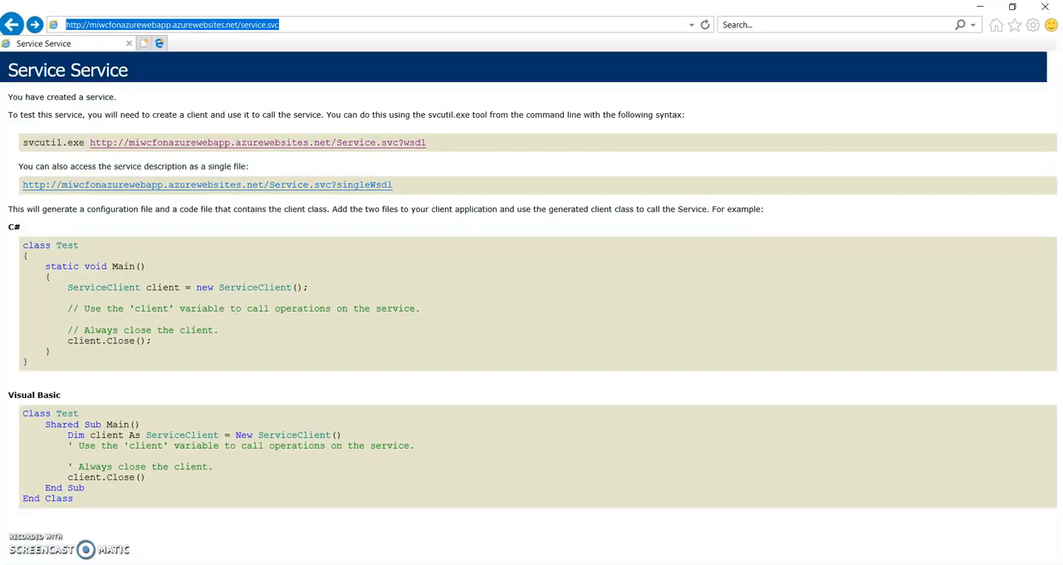
key("alt+Tab")
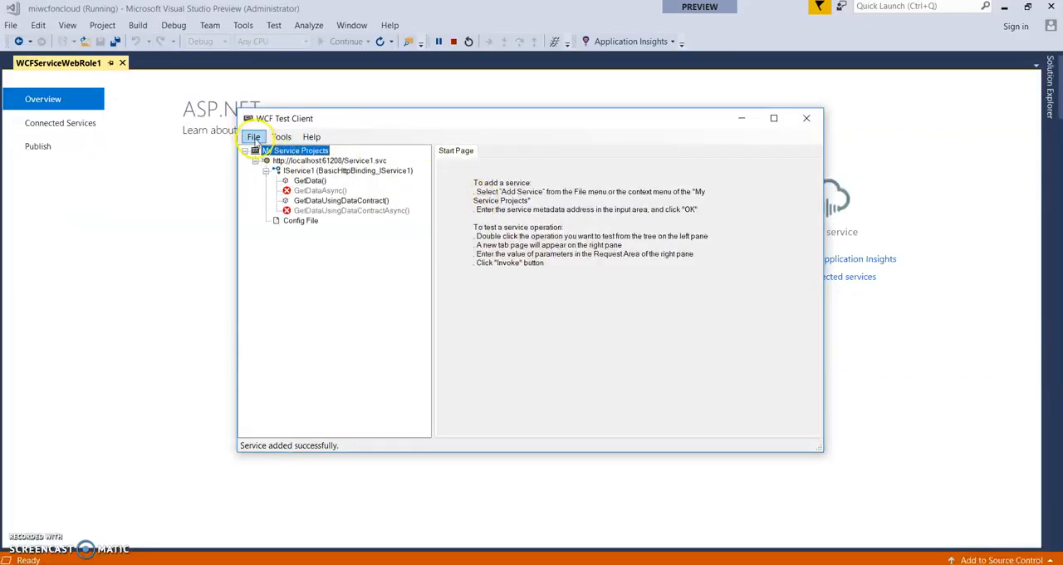
left_click(254, 137)
left_click(283, 150)
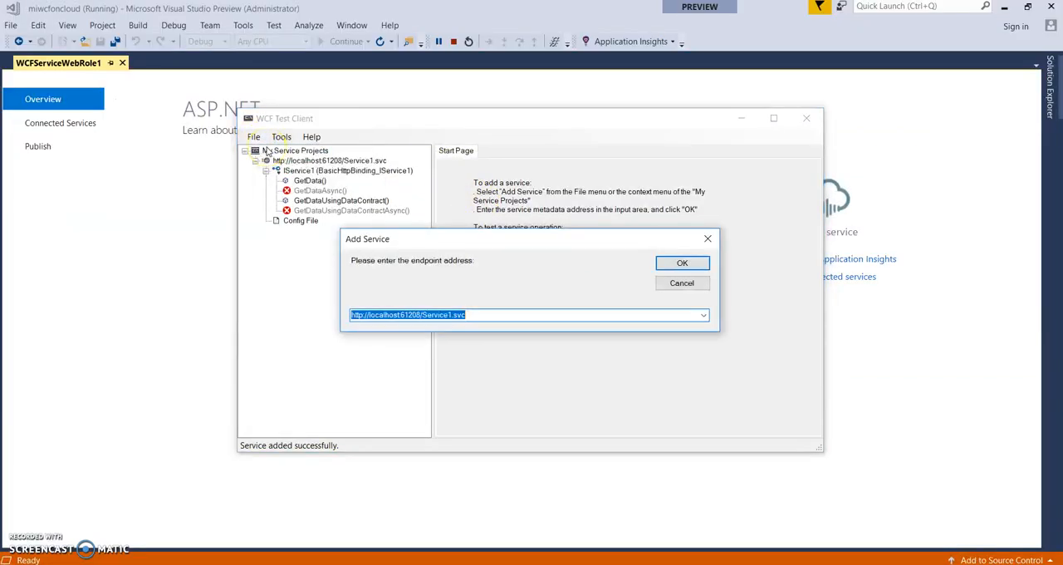
key("ctrl+v")
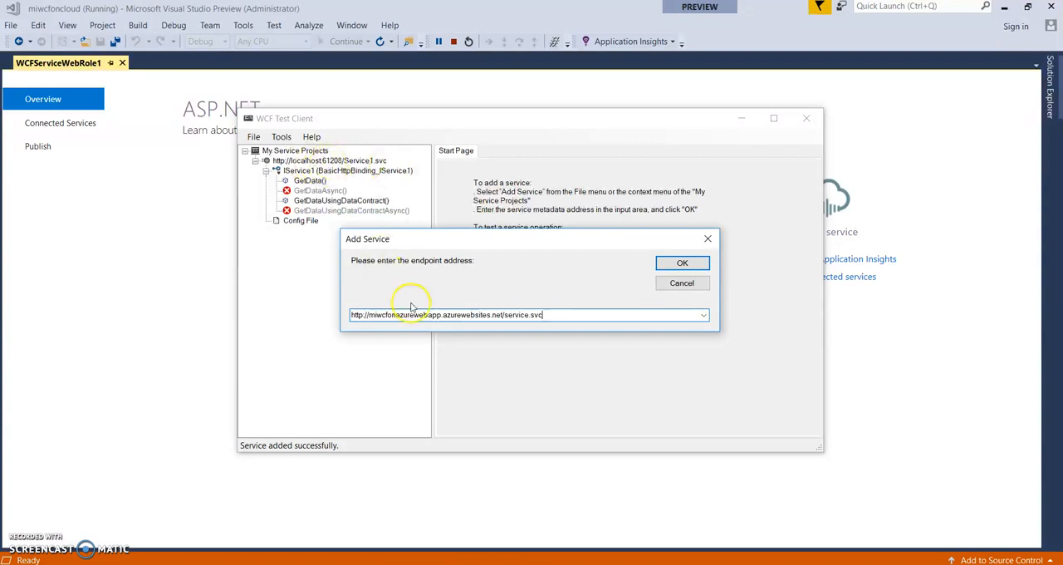
left_click(692, 266)
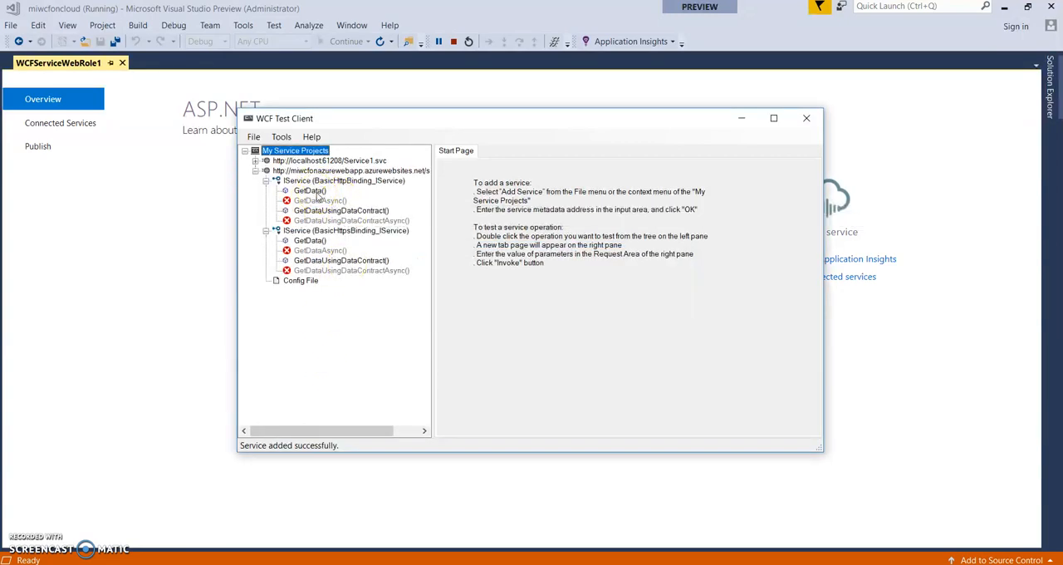
- Invoke the web app service's GetData operation over BasicHttpBinding with the value 6, and again in a second request with 4
double_click(315, 192)
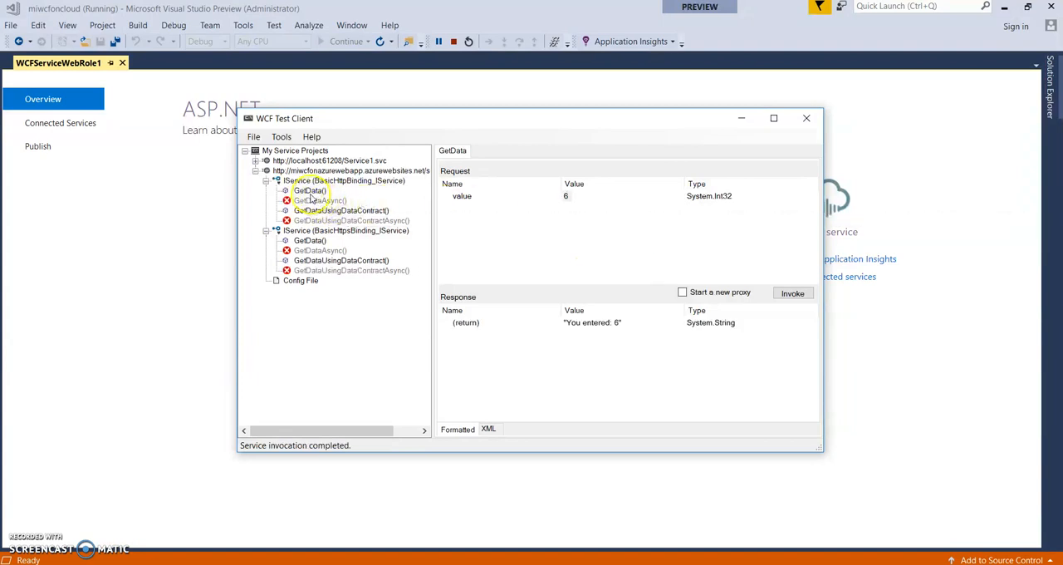
double_click(310, 192)
left_click(605, 196)
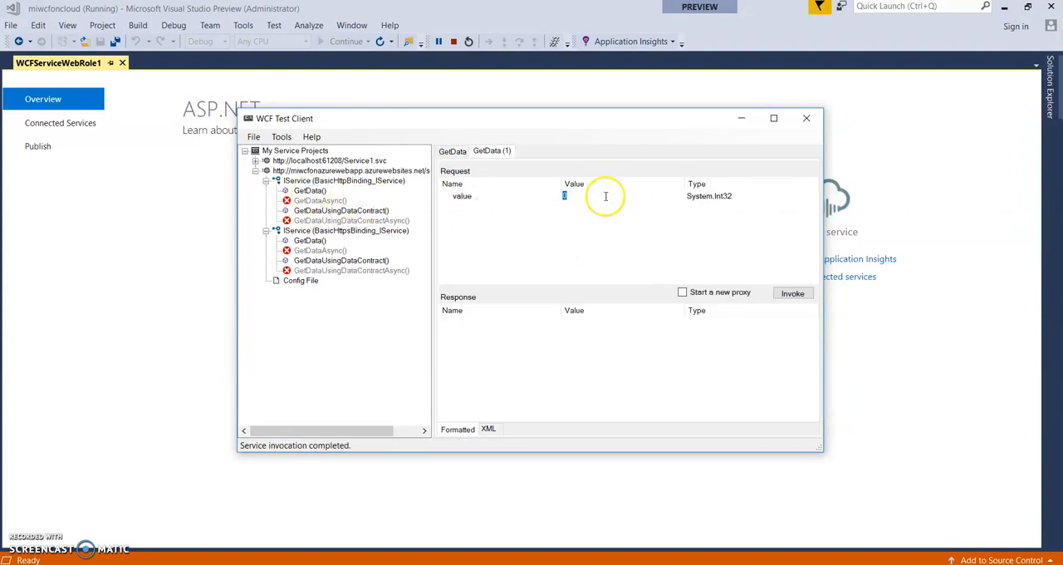
left_click(796, 299)
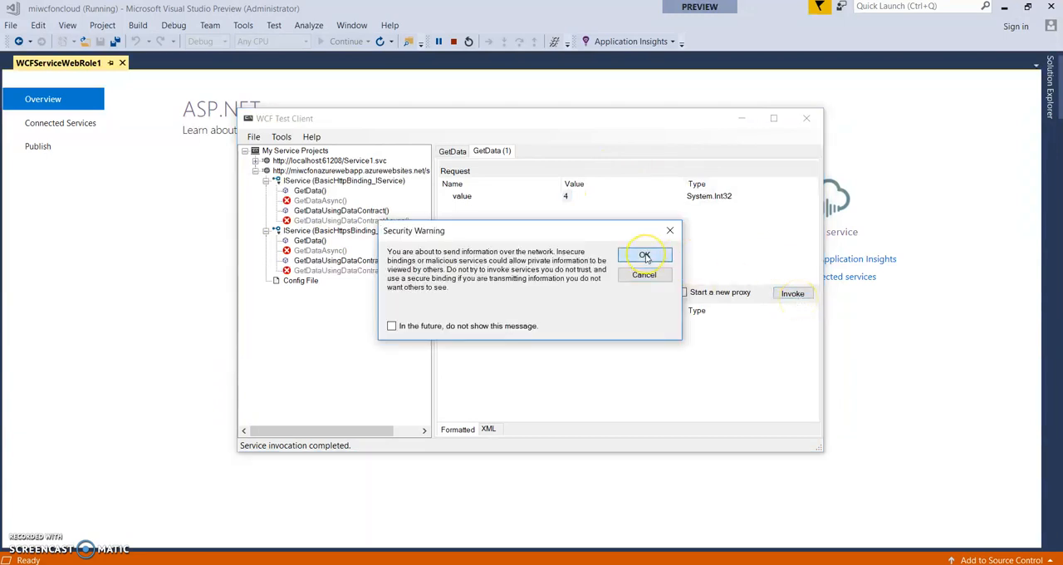
left_click(646, 256)
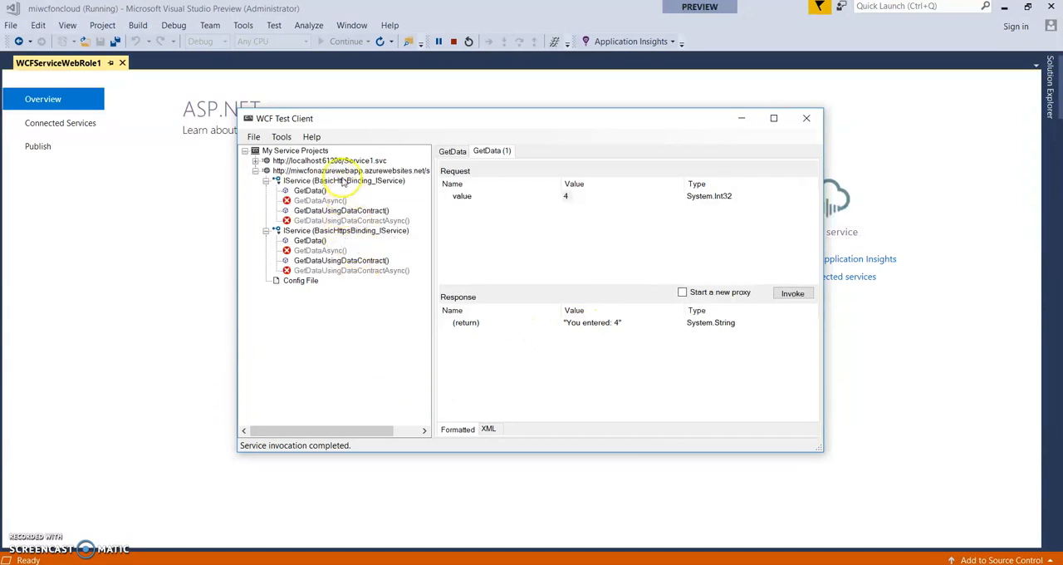
left_click(342, 172)
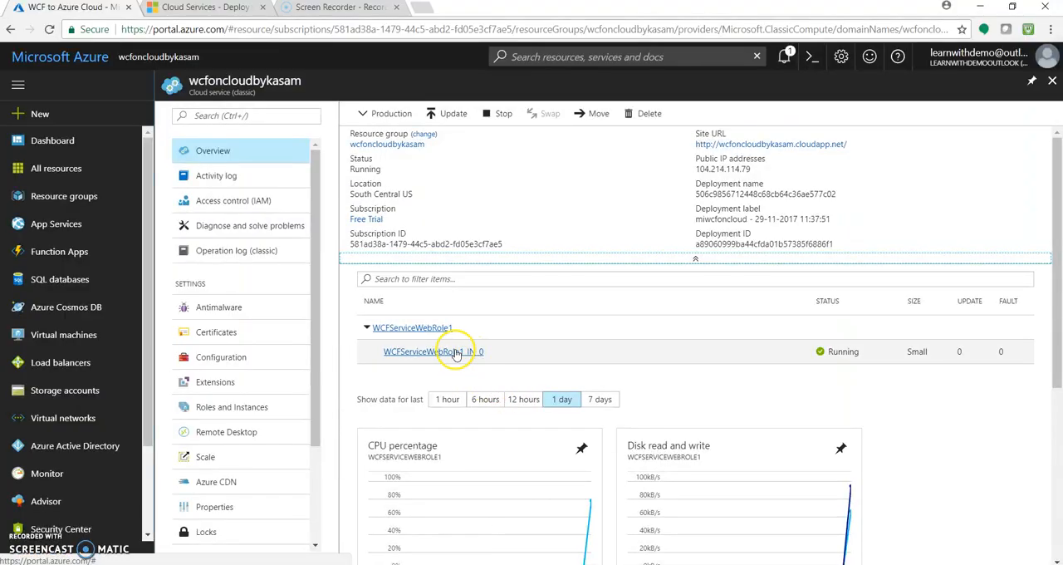
- In the Azure portal, open the cloud service's WCFServiceWebRole1_IN_0 instance, and download and open its remote desktop connection file
left_click(245, 151)
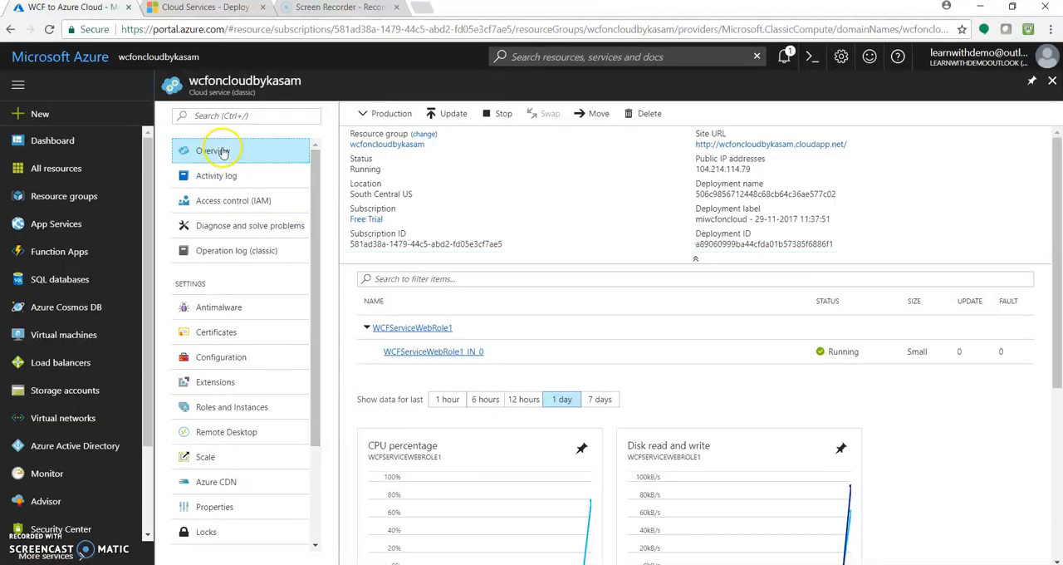
left_click(434, 352)
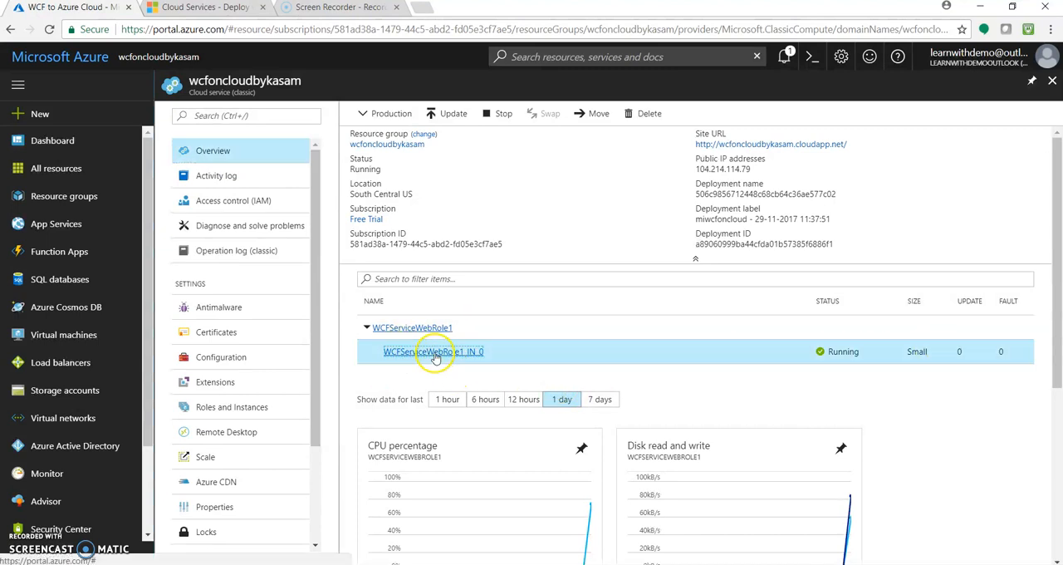
left_click(889, 117)
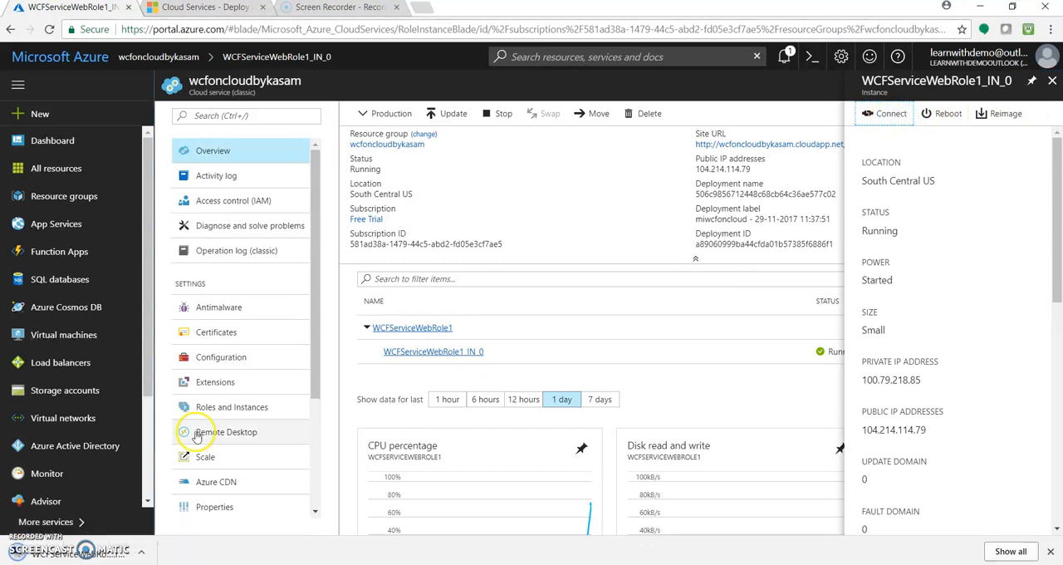
left_click(141, 553)
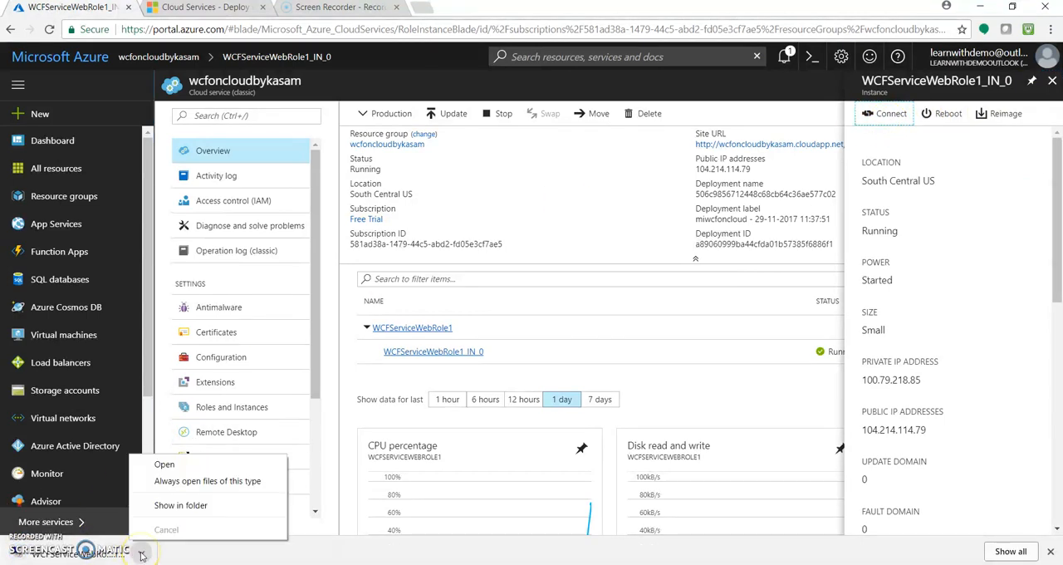
left_click(199, 468)
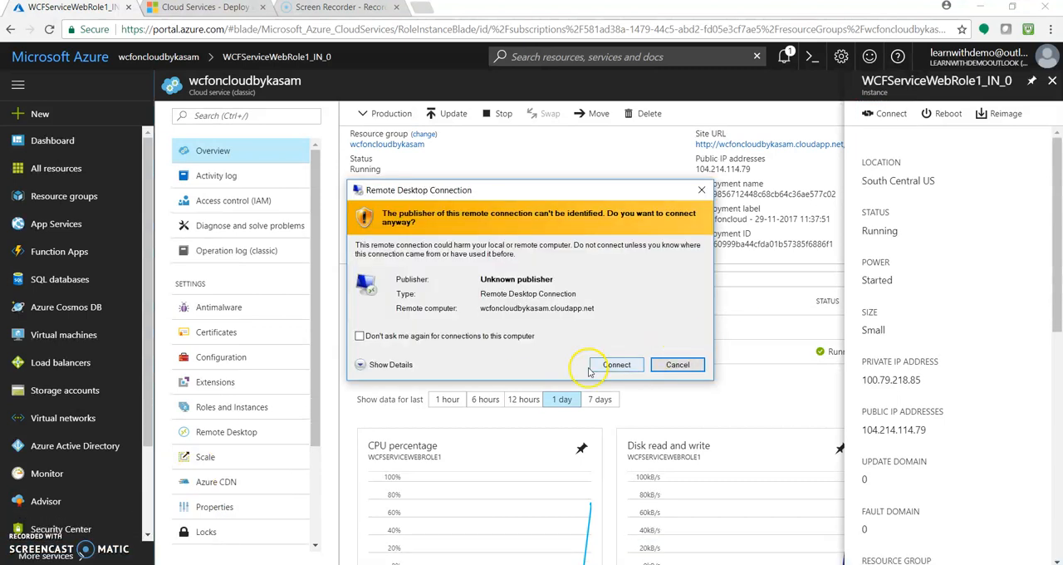
- Accept the unknown publisher for the remote desktop connection to wcfoncloudbykasam.cloudapp.net and submit the account password
left_click(592, 369)
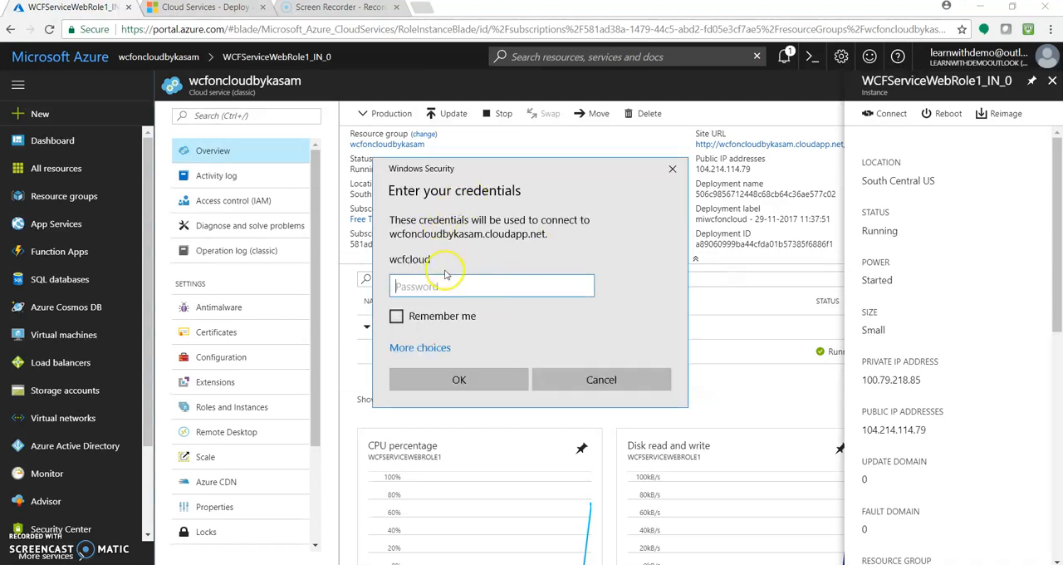
type("***")
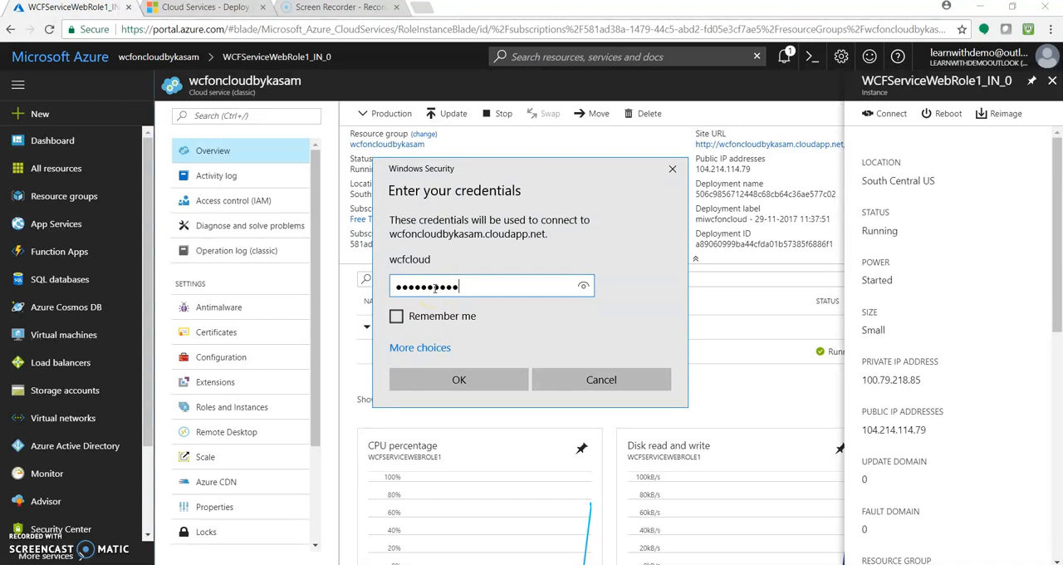
type("********")
left_click(503, 380)
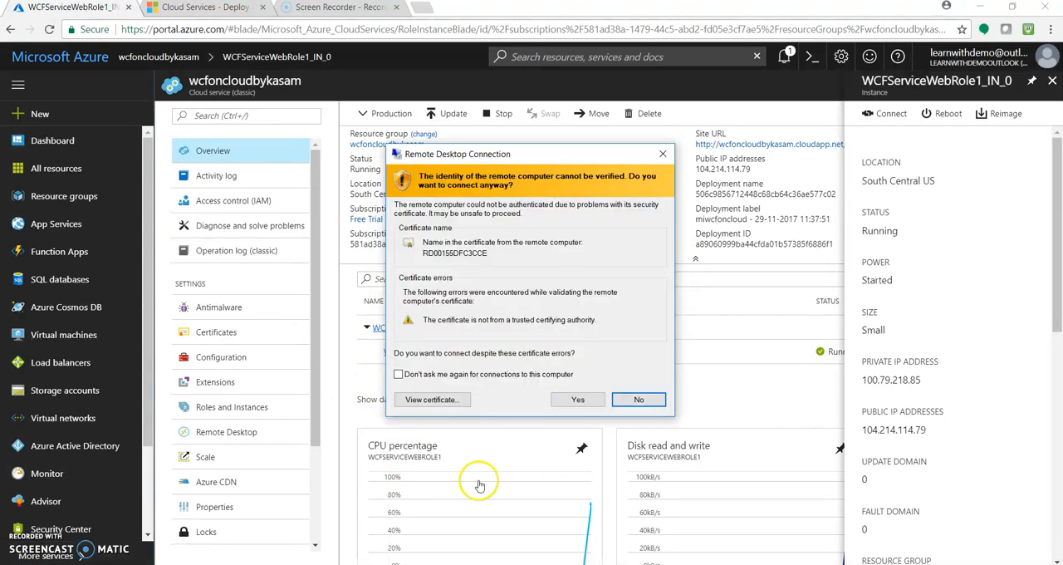
- Connect despite the certificate warning and, in IIS Manager on the remote machine, expand the WCFServiceWebRole1_IN_0_Web site down to its App_Data contents
left_click(577, 400)
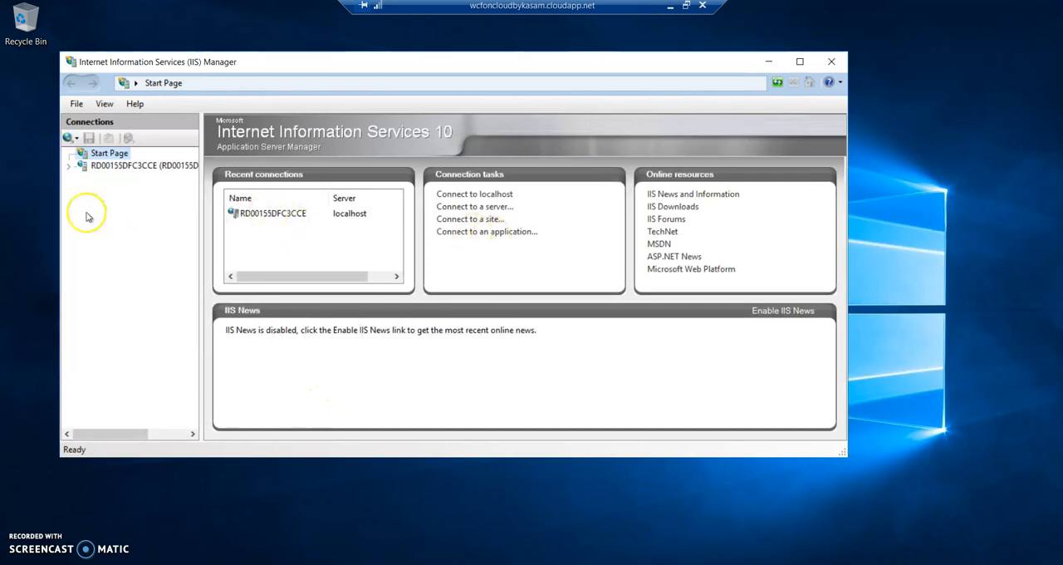
left_click(70, 166)
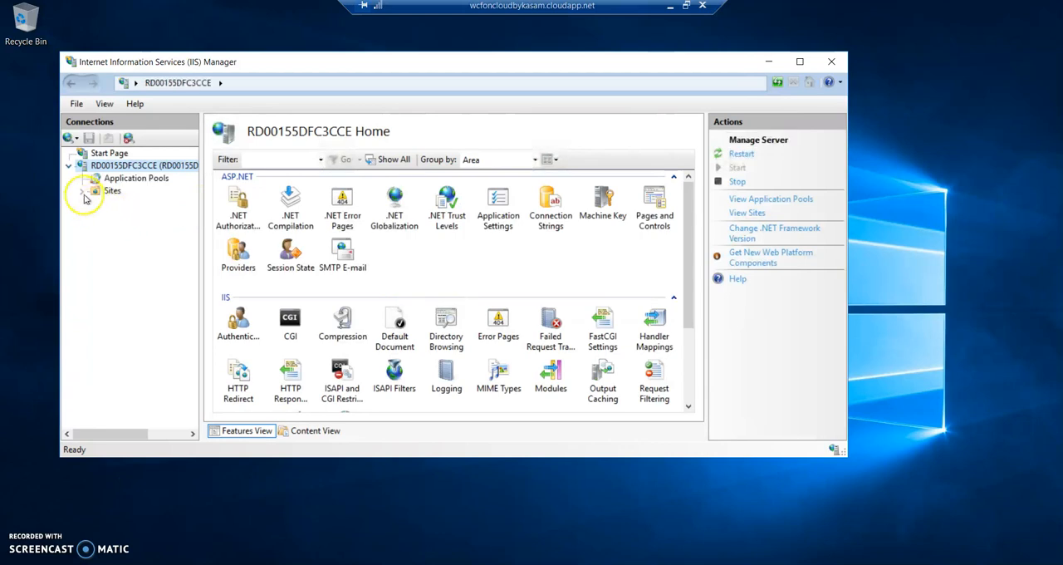
left_click(83, 192)
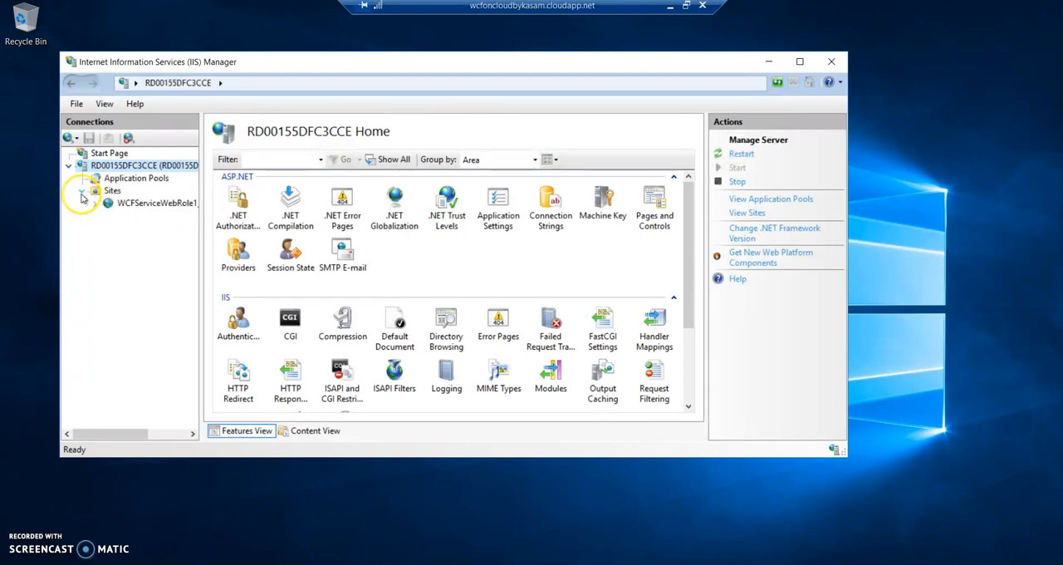
left_click(91, 207)
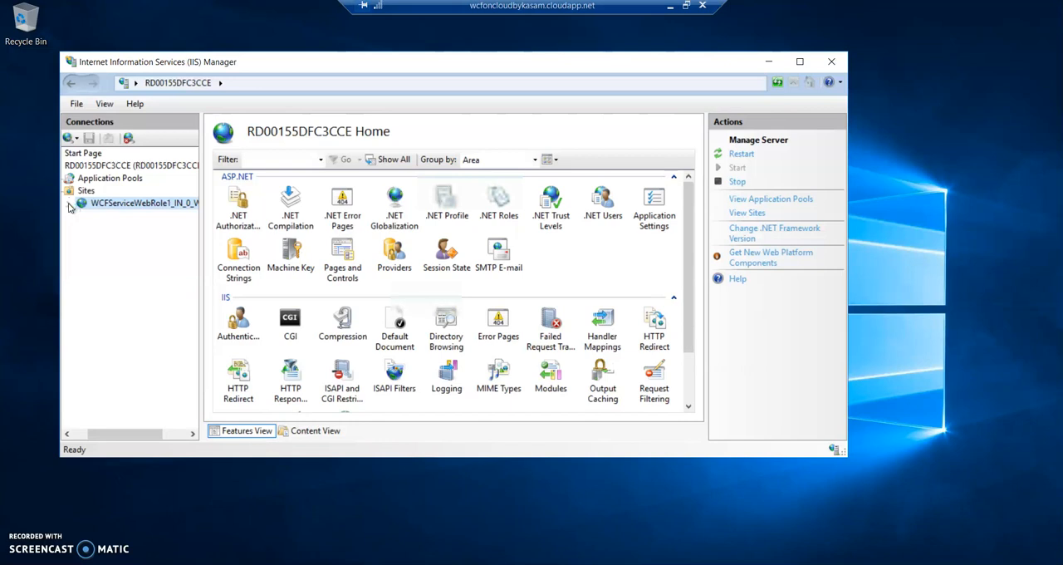
left_click(70, 208)
left_click(71, 208)
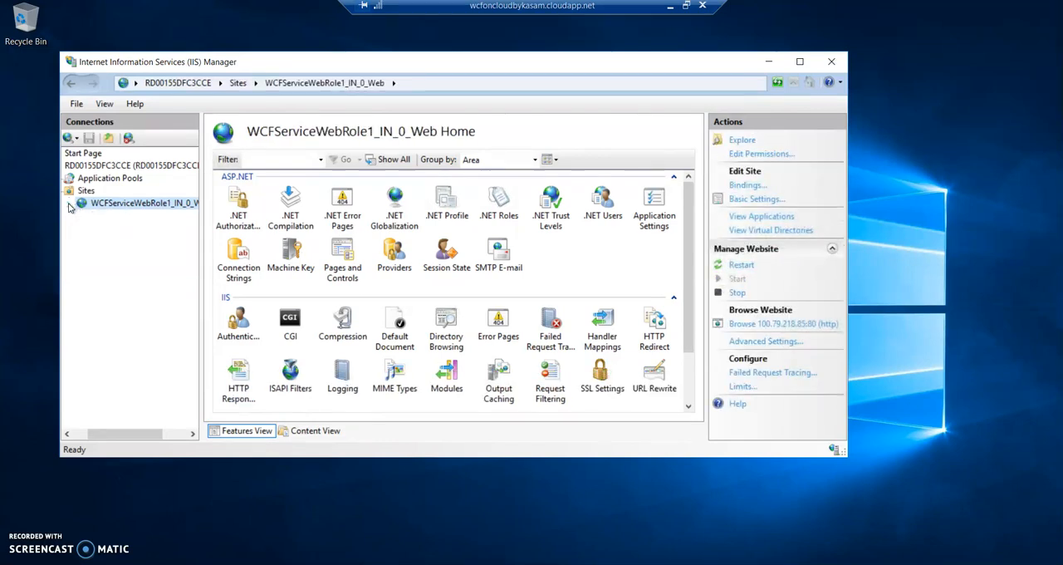
left_click(71, 207)
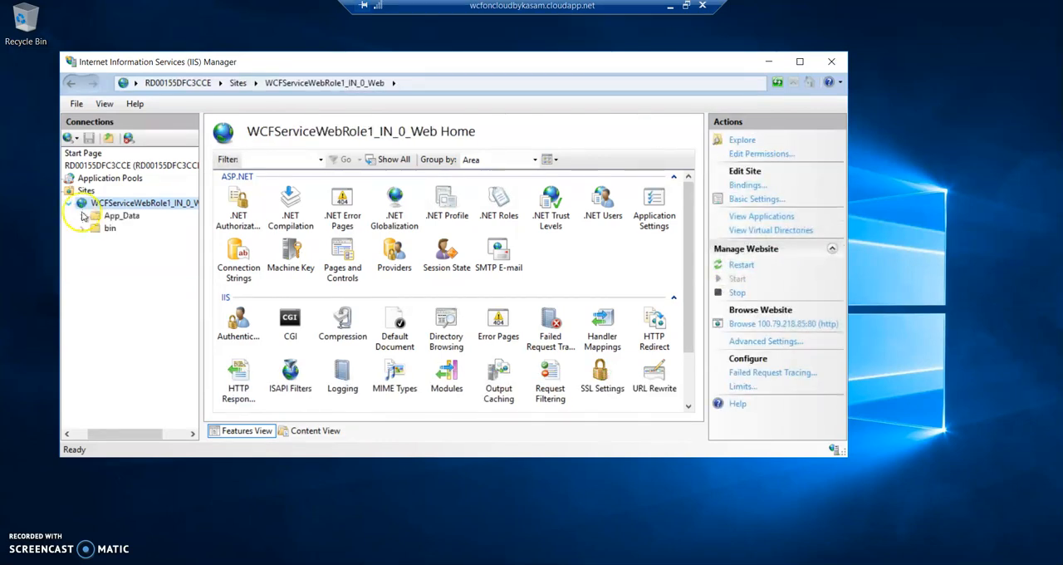
left_click(80, 216)
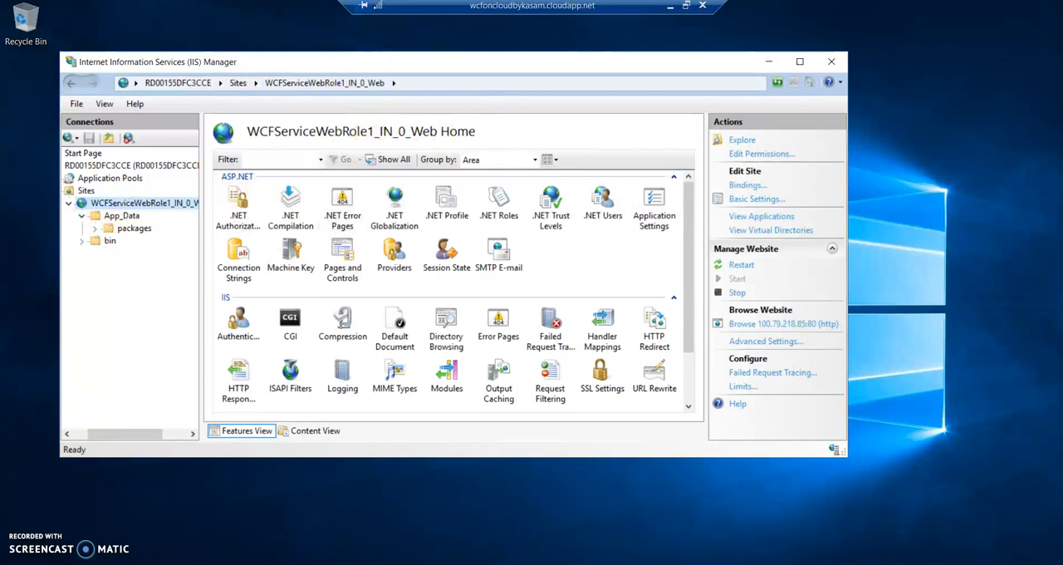
- Disconnect the remote desktop session to wcfoncloudbykasam.cloudapp.net and confirm the disconnection
left_click(703, 6)
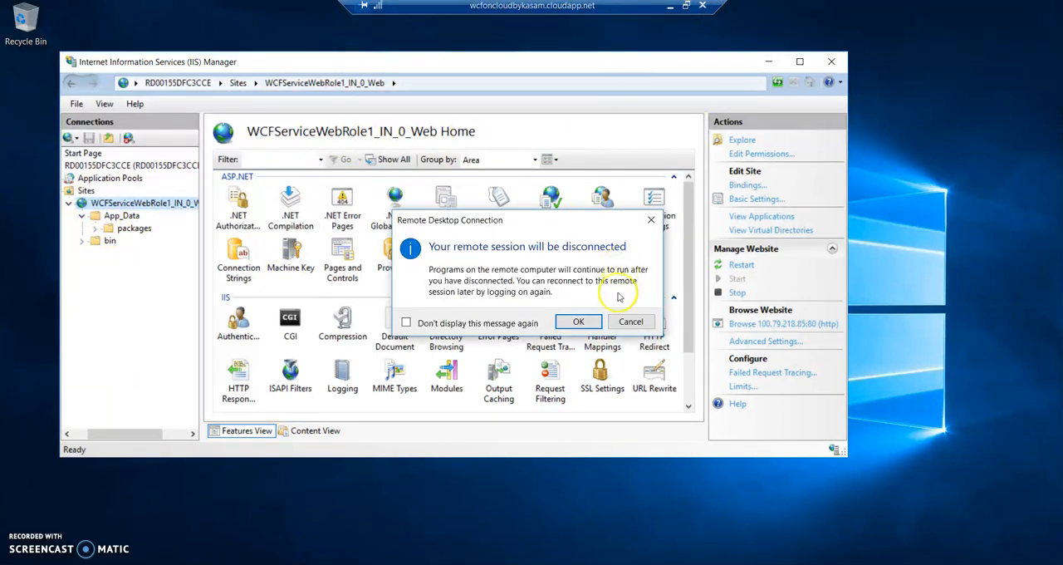
left_click(579, 322)
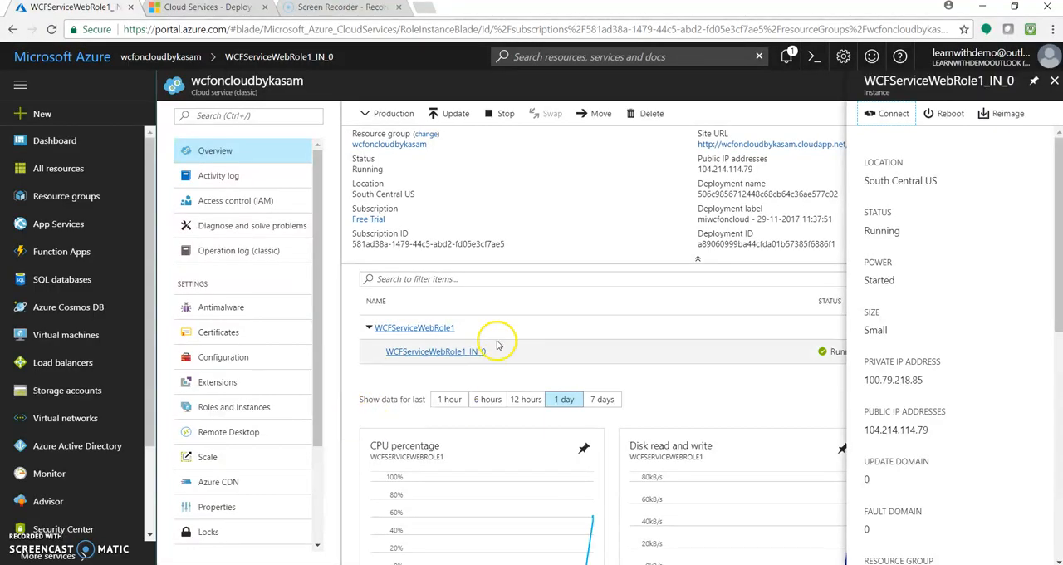